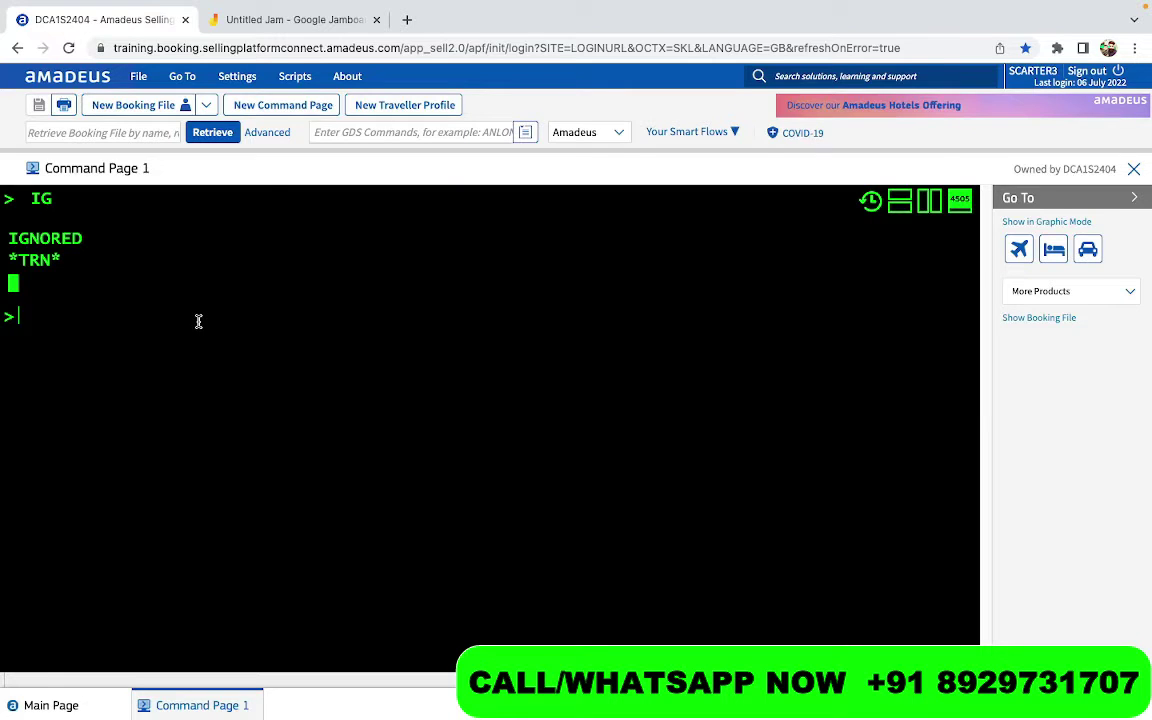
On the blank jam, handwrite 'Adult - 12years' and draw an arrow after it
{"action": "left_click", "coordinate": [296, 20]}
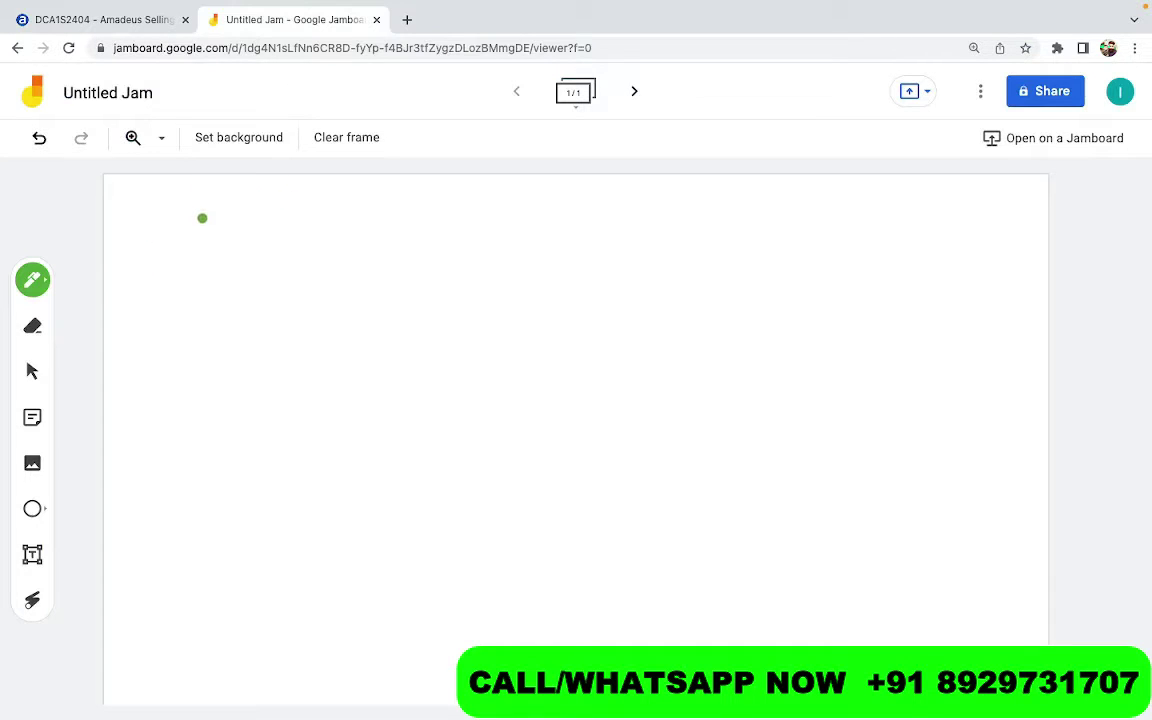
{"action": "mouse_move", "coordinate": [200, 238]}
{"action": "left_mouse_down"}
{"action": "mouse_move", "coordinate": [221, 231]}
{"action": "mouse_move", "coordinate": [219, 219]}
{"action": "mouse_move", "coordinate": [242, 236]}
{"action": "mouse_move", "coordinate": [301, 211]}
{"action": "mouse_move", "coordinate": [267, 257]}
{"action": "mouse_move", "coordinate": [303, 262]}
{"action": "left_mouse_up"}
{"action": "mouse_move", "coordinate": [324, 215]}
{"action": "left_mouse_down"}
{"action": "mouse_move", "coordinate": [408, 220]}
{"action": "mouse_move", "coordinate": [422, 249]}
{"action": "mouse_move", "coordinate": [491, 190]}
{"action": "mouse_move", "coordinate": [507, 198]}
{"action": "left_mouse_up"}
{"action": "mouse_move", "coordinate": [520, 192]}
{"action": "left_mouse_down"}
{"action": "mouse_move", "coordinate": [512, 212]}
{"action": "mouse_move", "coordinate": [390, 265]}
{"action": "mouse_move", "coordinate": [495, 258]}
{"action": "left_mouse_up"}
{"action": "mouse_move", "coordinate": [561, 211]}
{"action": "left_mouse_down"}
{"action": "mouse_move", "coordinate": [600, 206]}
{"action": "mouse_move", "coordinate": [607, 230]}
{"action": "left_mouse_up"}
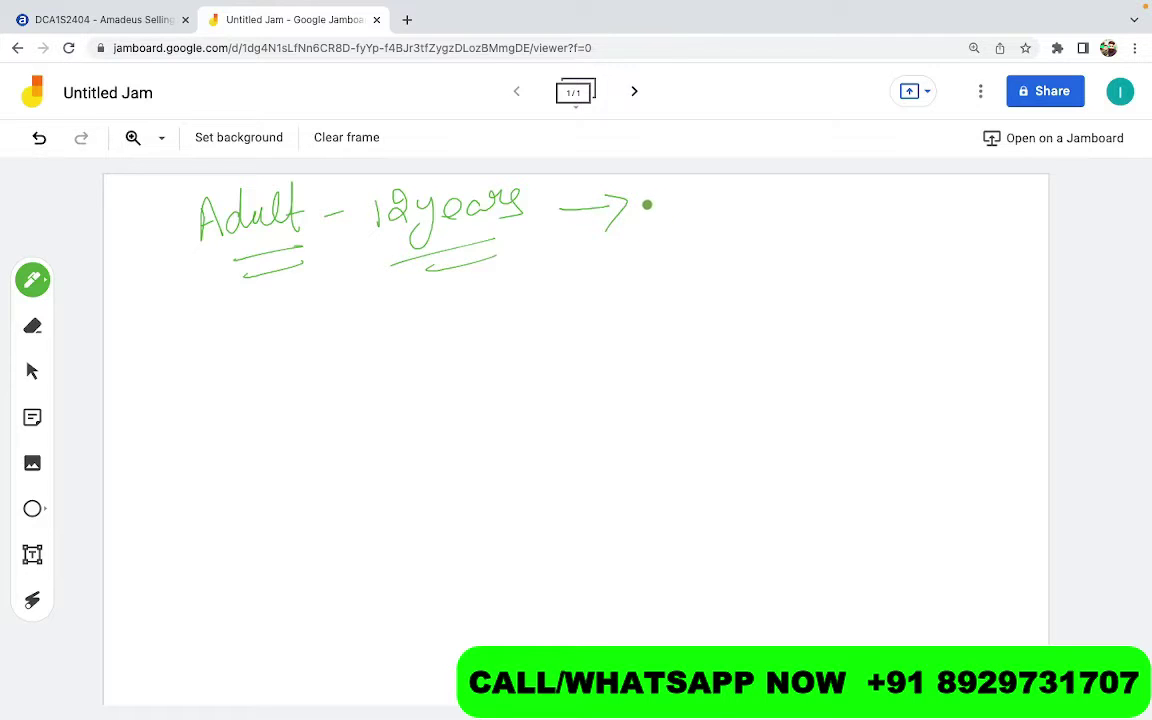
Write '100% Fare Paid' after the arrow, double-underline Paid, and begin 'Child' below
{"action": "mouse_move", "coordinate": [657, 200]}
{"action": "left_mouse_down"}
{"action": "mouse_move", "coordinate": [658, 230]}
{"action": "mouse_move", "coordinate": [716, 208]}
{"action": "left_mouse_up"}
{"action": "mouse_move", "coordinate": [752, 204]}
{"action": "left_mouse_down"}
{"action": "mouse_move", "coordinate": [742, 224]}
{"action": "mouse_move", "coordinate": [760, 215]}
{"action": "left_mouse_up"}
{"action": "mouse_move", "coordinate": [806, 181]}
{"action": "left_mouse_down"}
{"action": "mouse_move", "coordinate": [784, 232]}
{"action": "mouse_move", "coordinate": [887, 212]}
{"action": "mouse_move", "coordinate": [668, 285]}
{"action": "mouse_move", "coordinate": [720, 183]}
{"action": "mouse_move", "coordinate": [887, 237]}
{"action": "mouse_move", "coordinate": [918, 214]}
{"action": "mouse_move", "coordinate": [966, 203]}
{"action": "mouse_move", "coordinate": [962, 216]}
{"action": "left_mouse_up"}
{"action": "left_click_drag", "start_coordinate": [975, 206], "coordinate": [978, 186]}
{"action": "left_click_drag", "start_coordinate": [915, 240], "coordinate": [973, 240]}
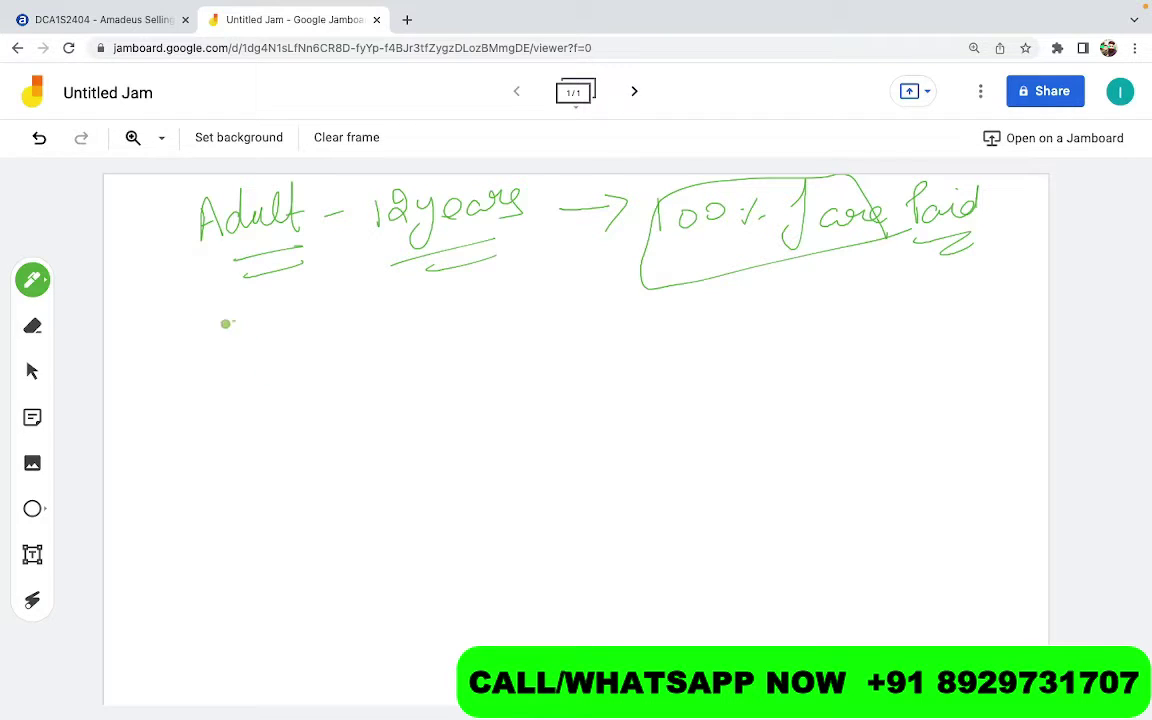
{"action": "left_click_drag", "start_coordinate": [235, 323], "coordinate": [236, 369]}
{"action": "mouse_move", "coordinate": [257, 317]}
{"action": "left_mouse_down"}
{"action": "mouse_move", "coordinate": [257, 358]}
{"action": "mouse_move", "coordinate": [311, 352]}
{"action": "left_mouse_up"}
Write 'Child - 2-11 years' below Adult and double-underline 'years'
{"action": "left_click", "coordinate": [296, 319]}
{"action": "mouse_move", "coordinate": [331, 333]}
{"action": "left_mouse_down"}
{"action": "mouse_move", "coordinate": [333, 312]}
{"action": "mouse_move", "coordinate": [382, 322]}
{"action": "left_mouse_up"}
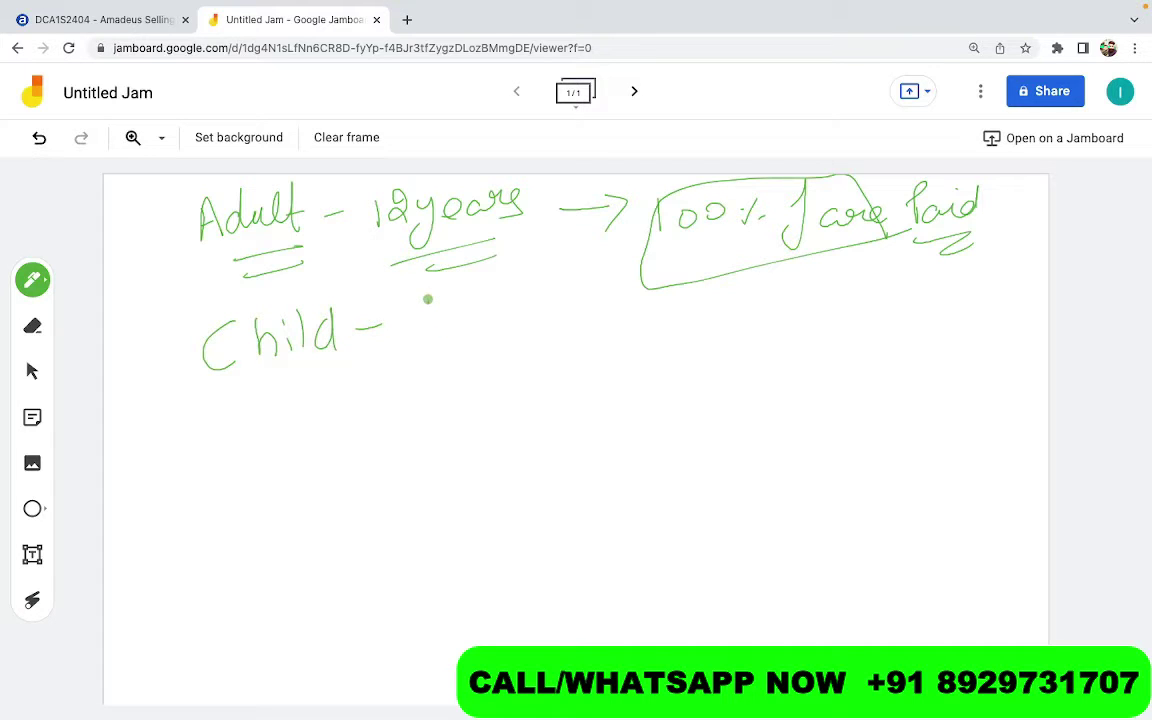
{"action": "mouse_move", "coordinate": [427, 298]}
{"action": "left_mouse_down"}
{"action": "mouse_move", "coordinate": [428, 334]}
{"action": "mouse_move", "coordinate": [468, 308]}
{"action": "mouse_move", "coordinate": [452, 331]}
{"action": "left_mouse_up"}
{"action": "key", "text": "ctrl+z"}
{"action": "key", "text": "ctrl+z"}
{"action": "mouse_move", "coordinate": [421, 314]}
{"action": "left_mouse_down"}
{"action": "mouse_move", "coordinate": [438, 322]}
{"action": "mouse_move", "coordinate": [443, 352]}
{"action": "mouse_move", "coordinate": [486, 321]}
{"action": "mouse_move", "coordinate": [507, 340]}
{"action": "mouse_move", "coordinate": [572, 332]}
{"action": "left_mouse_up"}
{"action": "mouse_move", "coordinate": [584, 308]}
{"action": "left_mouse_down"}
{"action": "mouse_move", "coordinate": [567, 350]}
{"action": "mouse_move", "coordinate": [612, 330]}
{"action": "left_mouse_up"}
{"action": "mouse_move", "coordinate": [640, 318]}
{"action": "left_mouse_down"}
{"action": "mouse_move", "coordinate": [645, 338]}
{"action": "mouse_move", "coordinate": [664, 308]}
{"action": "left_mouse_up"}
{"action": "left_click_drag", "start_coordinate": [668, 312], "coordinate": [681, 303]}
{"action": "left_click_drag", "start_coordinate": [566, 350], "coordinate": [655, 340]}
{"action": "left_click_drag", "start_coordinate": [575, 360], "coordinate": [625, 350]}
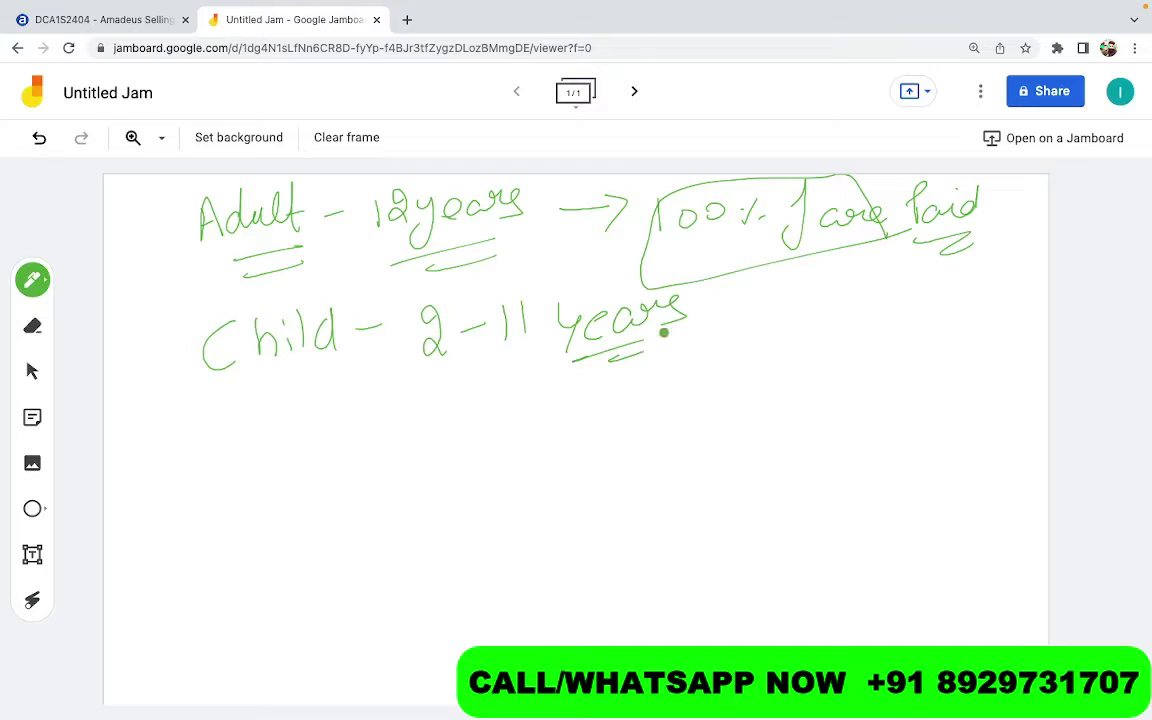
Add the boxed '67% - 100%' fare range and write '25% Discount' beneath it
{"action": "mouse_move", "coordinate": [715, 316]}
{"action": "left_mouse_down"}
{"action": "mouse_move", "coordinate": [770, 316]}
{"action": "mouse_move", "coordinate": [803, 334]}
{"action": "left_mouse_up"}
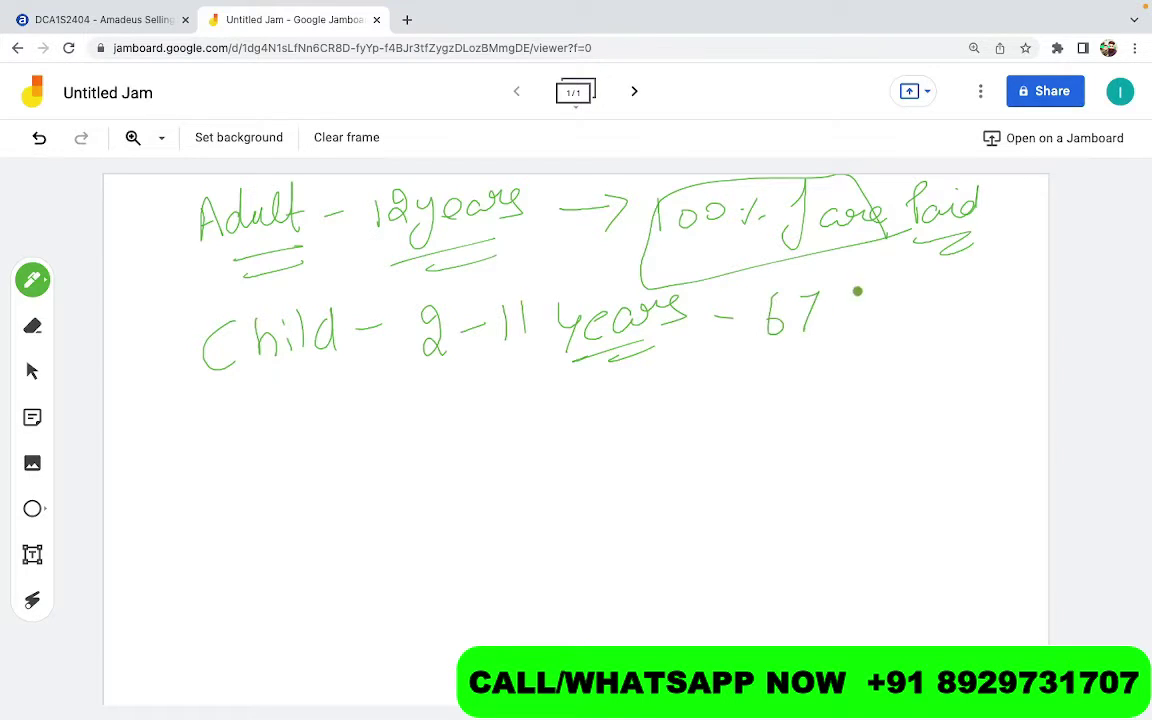
{"action": "left_click_drag", "start_coordinate": [848, 296], "coordinate": [838, 330]}
{"action": "mouse_move", "coordinate": [830, 300]}
{"action": "left_mouse_down"}
{"action": "mouse_move", "coordinate": [866, 326]}
{"action": "mouse_move", "coordinate": [917, 309]}
{"action": "mouse_move", "coordinate": [931, 331]}
{"action": "mouse_move", "coordinate": [992, 307]}
{"action": "left_mouse_up"}
{"action": "mouse_move", "coordinate": [1022, 300]}
{"action": "left_mouse_down"}
{"action": "mouse_move", "coordinate": [1012, 323]}
{"action": "mouse_move", "coordinate": [1016, 308]}
{"action": "left_mouse_up"}
{"action": "left_click_drag", "start_coordinate": [1024, 316], "coordinate": [1045, 312]}
{"action": "mouse_move", "coordinate": [779, 360]}
{"action": "left_mouse_down"}
{"action": "mouse_move", "coordinate": [960, 345]}
{"action": "mouse_move", "coordinate": [1046, 300]}
{"action": "mouse_move", "coordinate": [857, 272]}
{"action": "mouse_move", "coordinate": [752, 282]}
{"action": "mouse_move", "coordinate": [764, 378]}
{"action": "mouse_move", "coordinate": [785, 364]}
{"action": "mouse_move", "coordinate": [893, 357]}
{"action": "left_mouse_up"}
{"action": "left_click_drag", "start_coordinate": [851, 380], "coordinate": [902, 376]}
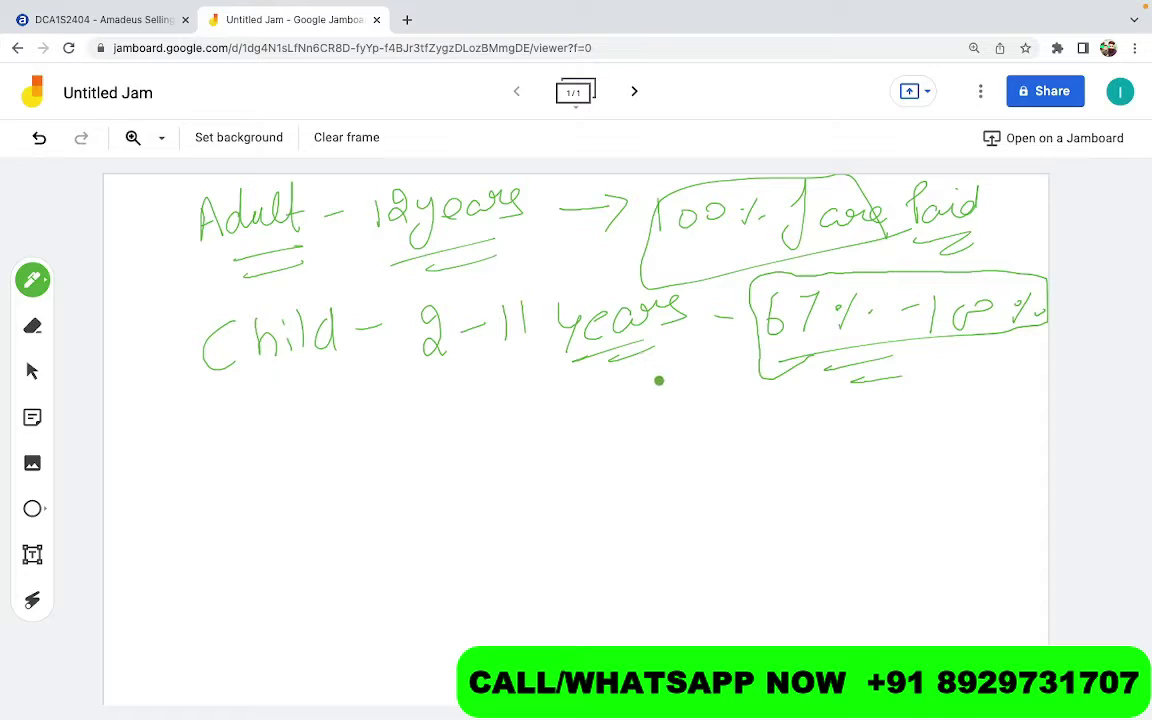
{"action": "mouse_move", "coordinate": [657, 393]}
{"action": "left_mouse_down"}
{"action": "mouse_move", "coordinate": [670, 424]}
{"action": "mouse_move", "coordinate": [716, 410]}
{"action": "mouse_move", "coordinate": [752, 425]}
{"action": "mouse_move", "coordinate": [812, 424]}
{"action": "left_mouse_up"}
{"action": "mouse_move", "coordinate": [832, 405]}
{"action": "left_mouse_down"}
{"action": "mouse_move", "coordinate": [882, 399]}
{"action": "mouse_move", "coordinate": [890, 429]}
{"action": "mouse_move", "coordinate": [650, 375]}
{"action": "mouse_move", "coordinate": [830, 428]}
{"action": "mouse_move", "coordinate": [897, 428]}
{"action": "left_mouse_up"}
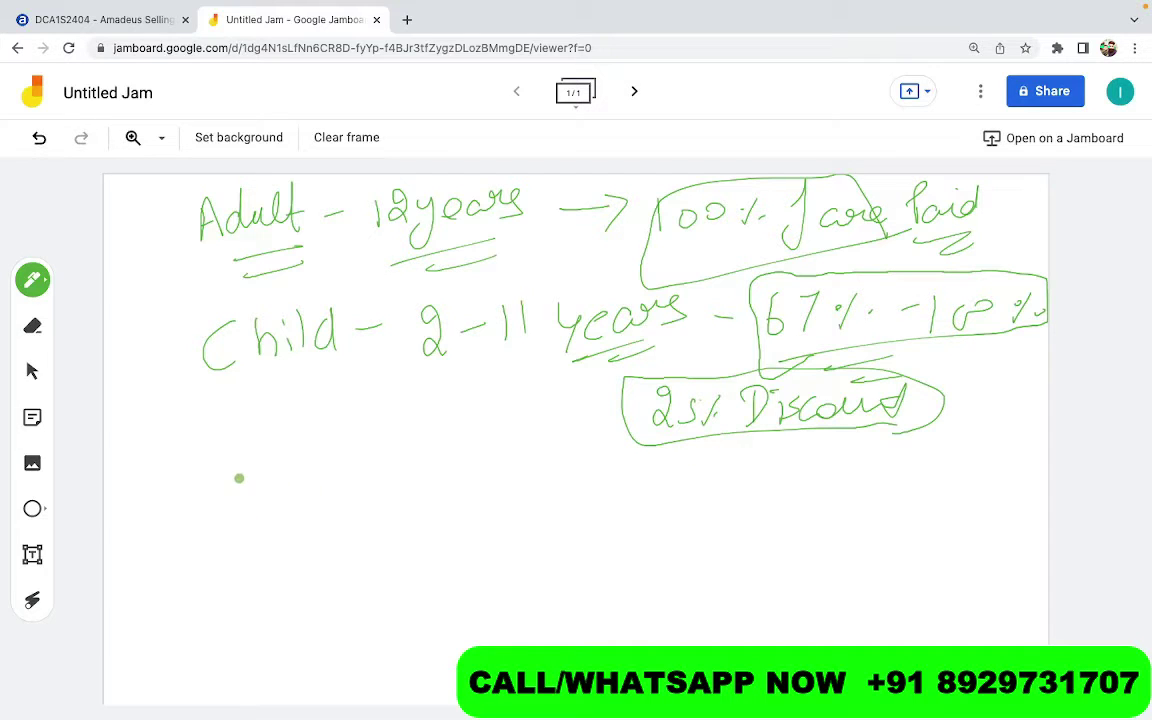
Write 'Infant' with an arrow to '4days - 2years' and circle the age range
{"action": "mouse_move", "coordinate": [239, 478]}
{"action": "left_mouse_down"}
{"action": "mouse_move", "coordinate": [270, 490]}
{"action": "mouse_move", "coordinate": [288, 540]}
{"action": "mouse_move", "coordinate": [320, 485]}
{"action": "mouse_move", "coordinate": [364, 448]}
{"action": "mouse_move", "coordinate": [254, 555]}
{"action": "mouse_move", "coordinate": [386, 460]}
{"action": "mouse_move", "coordinate": [386, 476]}
{"action": "mouse_move", "coordinate": [485, 496]}
{"action": "left_mouse_up"}
{"action": "left_click_drag", "start_coordinate": [472, 484], "coordinate": [470, 512]}
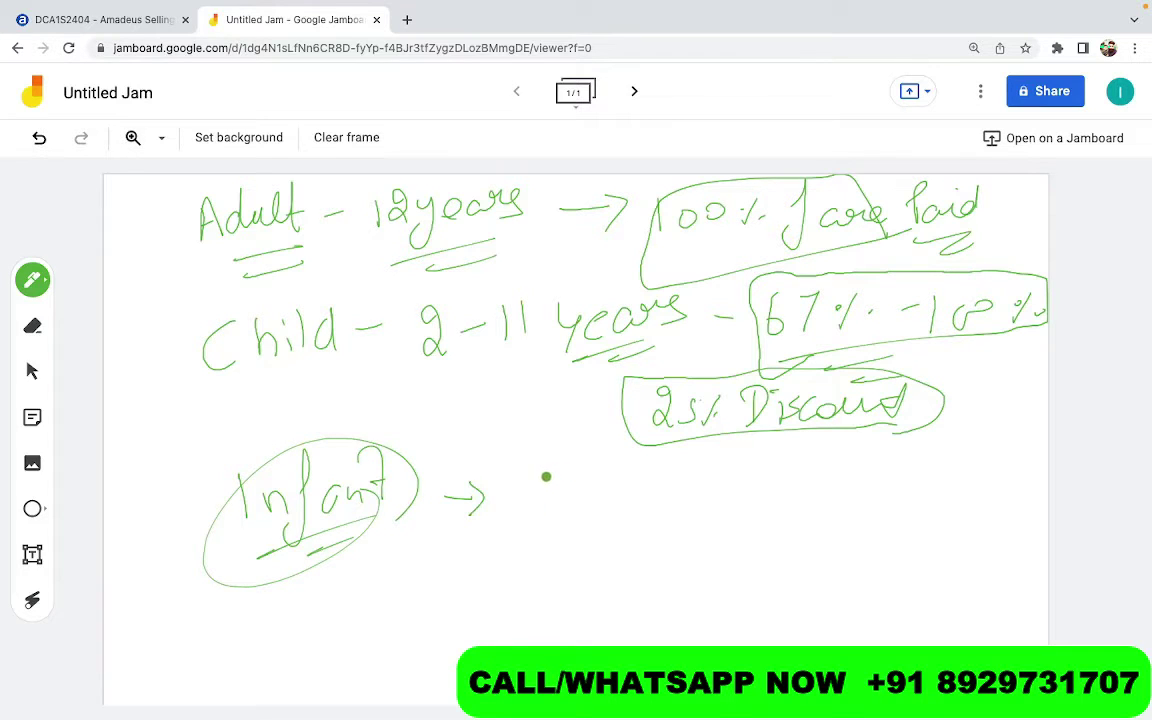
{"action": "left_click_drag", "start_coordinate": [537, 455], "coordinate": [556, 487]}
{"action": "mouse_move", "coordinate": [551, 465]}
{"action": "left_mouse_down"}
{"action": "mouse_move", "coordinate": [552, 509]}
{"action": "mouse_move", "coordinate": [709, 479]}
{"action": "mouse_move", "coordinate": [792, 524]}
{"action": "mouse_move", "coordinate": [860, 489]}
{"action": "mouse_move", "coordinate": [892, 488]}
{"action": "left_mouse_up"}
{"action": "mouse_move", "coordinate": [576, 551]}
{"action": "left_mouse_down"}
{"action": "mouse_move", "coordinate": [848, 527]}
{"action": "mouse_move", "coordinate": [784, 452]}
{"action": "mouse_move", "coordinate": [536, 457]}
{"action": "mouse_move", "coordinate": [628, 517]}
{"action": "mouse_move", "coordinate": [765, 480]}
{"action": "left_mouse_up"}
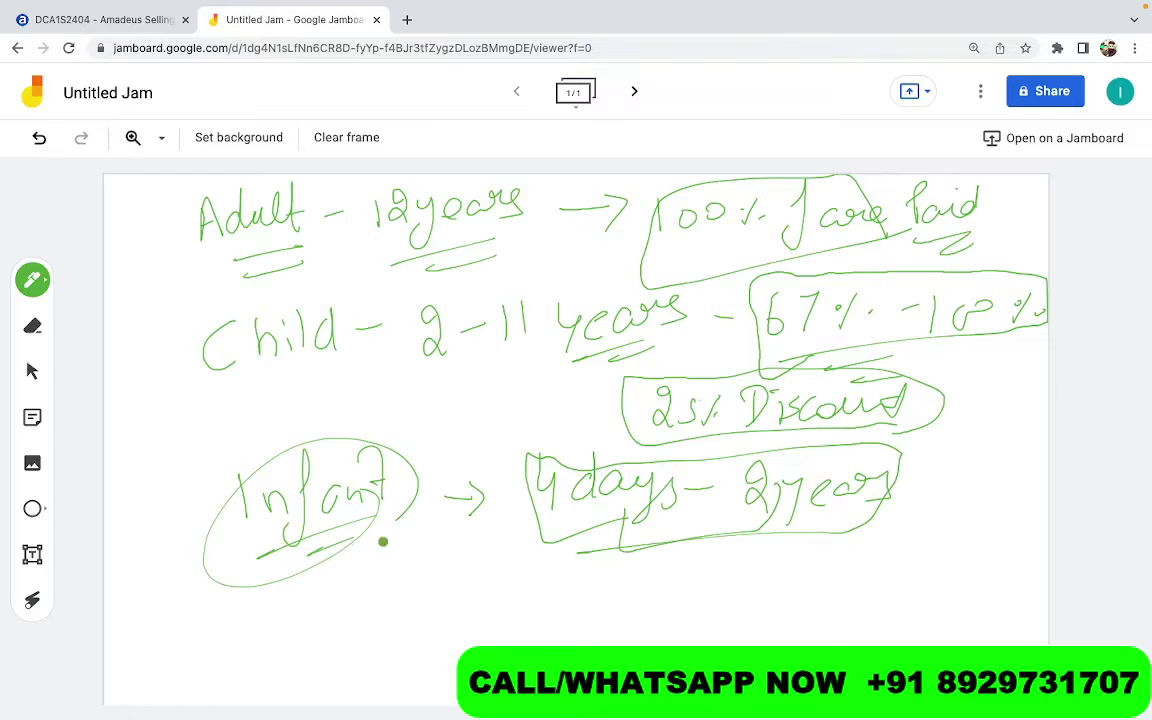
Write 'INF - Lap BSCT - 10%' beneath Infant and underline '10%'
{"action": "left_click_drag", "start_coordinate": [389, 566], "coordinate": [389, 604]}
{"action": "mouse_move", "coordinate": [409, 600]}
{"action": "left_mouse_down"}
{"action": "mouse_move", "coordinate": [412, 566]}
{"action": "mouse_move", "coordinate": [433, 592]}
{"action": "mouse_move", "coordinate": [473, 551]}
{"action": "mouse_move", "coordinate": [468, 576]}
{"action": "mouse_move", "coordinate": [518, 577]}
{"action": "mouse_move", "coordinate": [570, 600]}
{"action": "left_mouse_up"}
{"action": "mouse_move", "coordinate": [588, 578]}
{"action": "left_mouse_down"}
{"action": "mouse_move", "coordinate": [605, 607]}
{"action": "mouse_move", "coordinate": [607, 592]}
{"action": "left_mouse_up"}
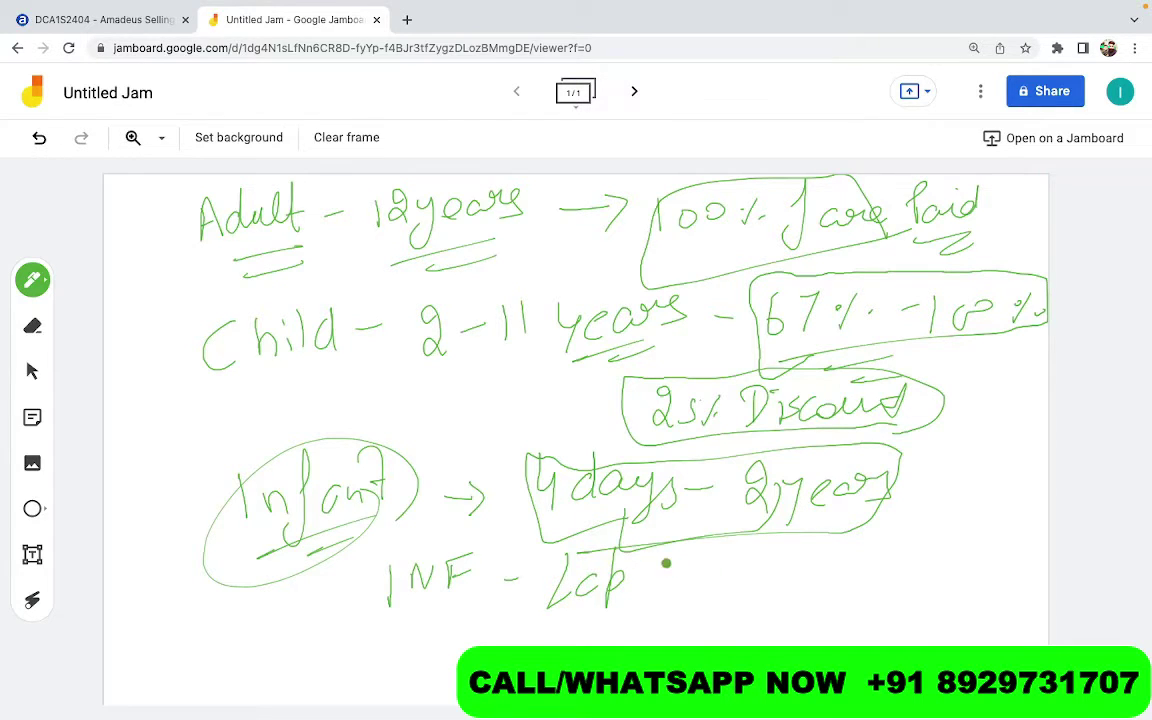
{"action": "mouse_move", "coordinate": [665, 559]}
{"action": "left_mouse_down"}
{"action": "mouse_move", "coordinate": [663, 580]}
{"action": "mouse_move", "coordinate": [707, 545]}
{"action": "mouse_move", "coordinate": [748, 553]}
{"action": "mouse_move", "coordinate": [681, 607]}
{"action": "mouse_move", "coordinate": [745, 599]}
{"action": "left_mouse_up"}
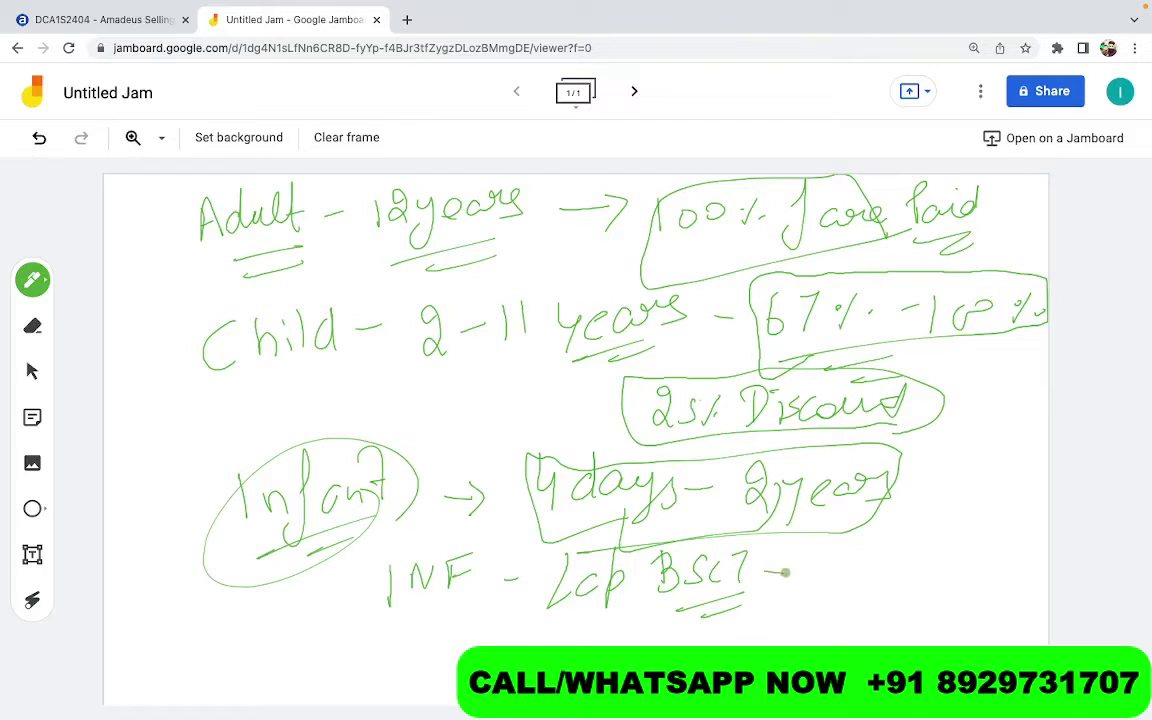
{"action": "mouse_move", "coordinate": [765, 574]}
{"action": "left_mouse_down"}
{"action": "mouse_move", "coordinate": [808, 580]}
{"action": "mouse_move", "coordinate": [834, 552]}
{"action": "left_mouse_up"}
{"action": "mouse_move", "coordinate": [905, 545]}
{"action": "left_mouse_down"}
{"action": "mouse_move", "coordinate": [886, 577]}
{"action": "mouse_move", "coordinate": [882, 552]}
{"action": "left_mouse_up"}
{"action": "left_click_drag", "start_coordinate": [899, 568], "coordinate": [922, 589]}
{"action": "left_click", "coordinate": [918, 569]}
{"action": "left_click_drag", "start_coordinate": [864, 619], "coordinate": [913, 615]}
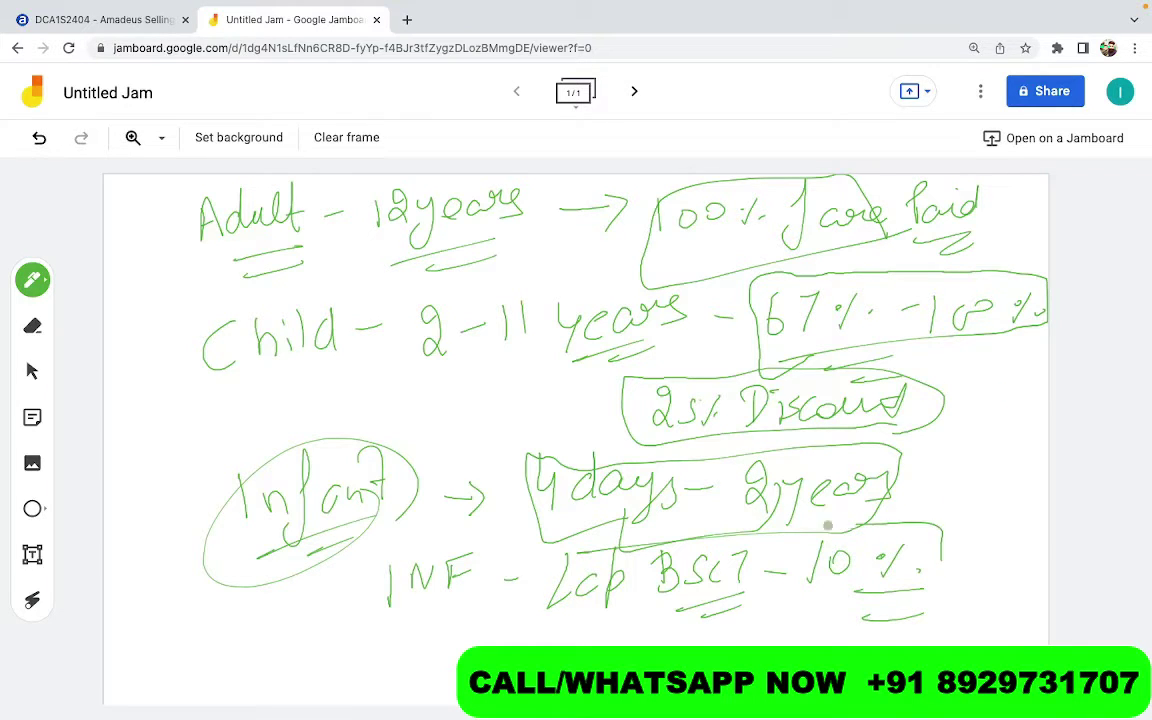
Box '10%' and write 'INS - Seat - Child fare' below the INF line
{"action": "mouse_move", "coordinate": [940, 524]}
{"action": "left_mouse_down"}
{"action": "mouse_move", "coordinate": [792, 600]}
{"action": "mouse_move", "coordinate": [953, 568]}
{"action": "left_mouse_up"}
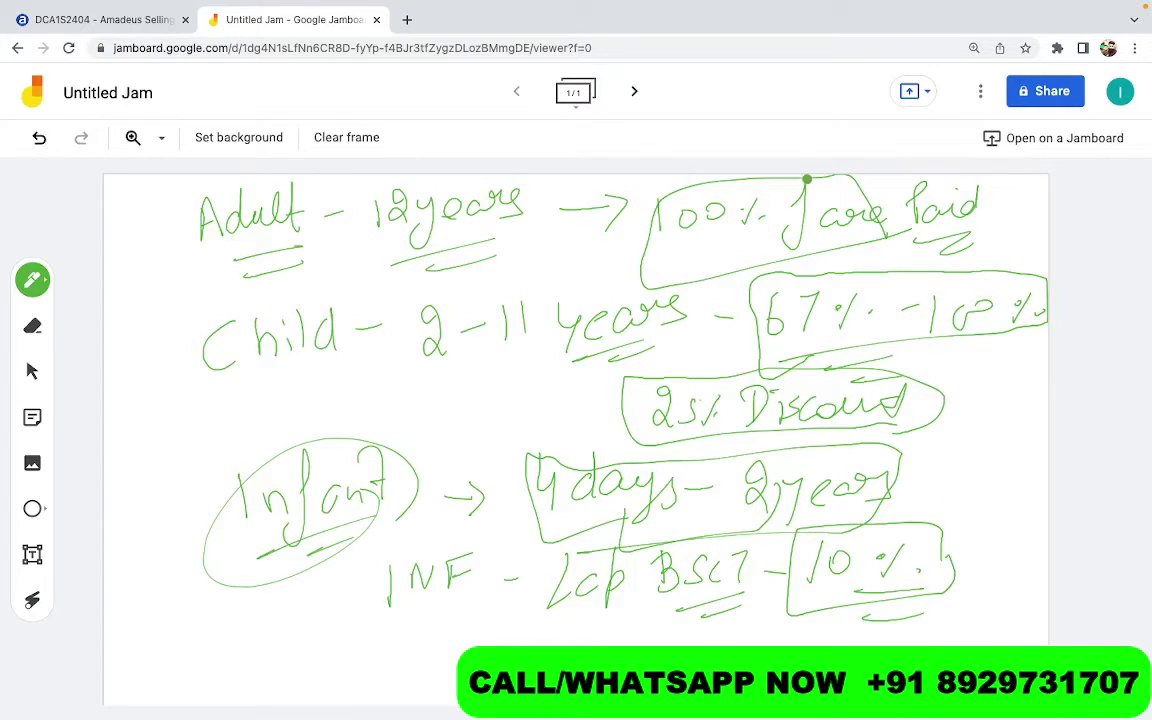
{"action": "mouse_move", "coordinate": [409, 628]}
{"action": "left_mouse_down"}
{"action": "mouse_move", "coordinate": [409, 664]}
{"action": "mouse_move", "coordinate": [460, 634]}
{"action": "mouse_move", "coordinate": [542, 641]}
{"action": "left_mouse_up"}
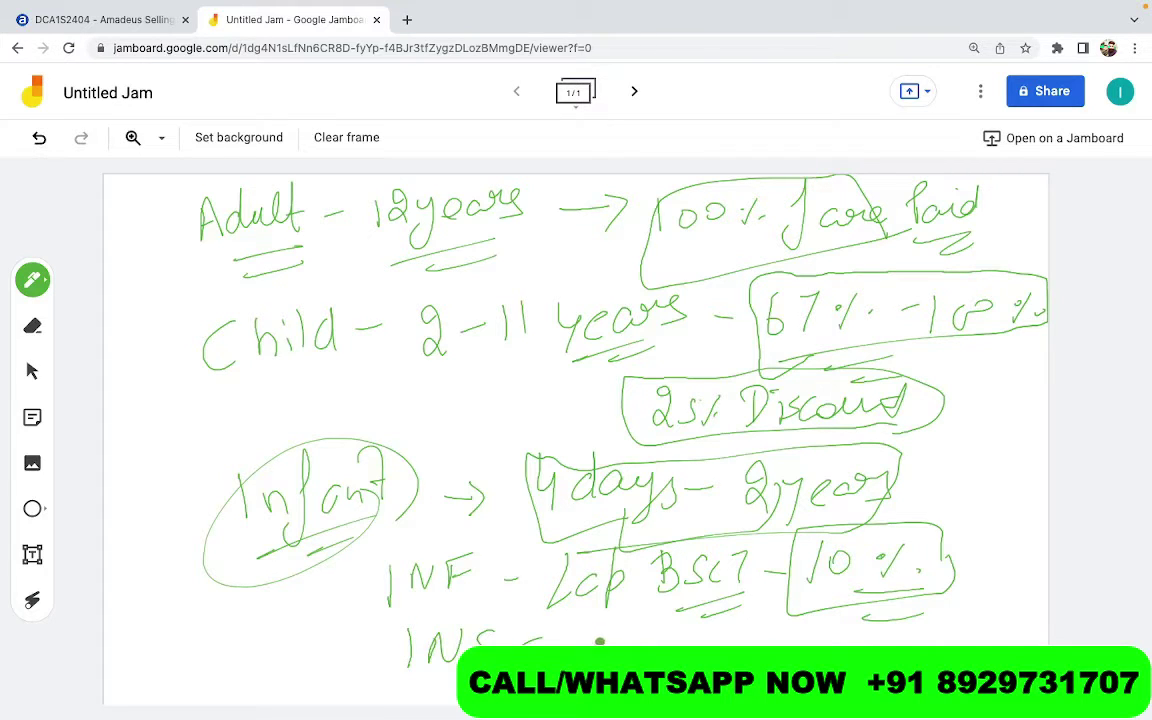
{"action": "mouse_move", "coordinate": [606, 617]}
{"action": "left_mouse_down"}
{"action": "mouse_move", "coordinate": [596, 628]}
{"action": "mouse_move", "coordinate": [672, 643]}
{"action": "left_mouse_up"}
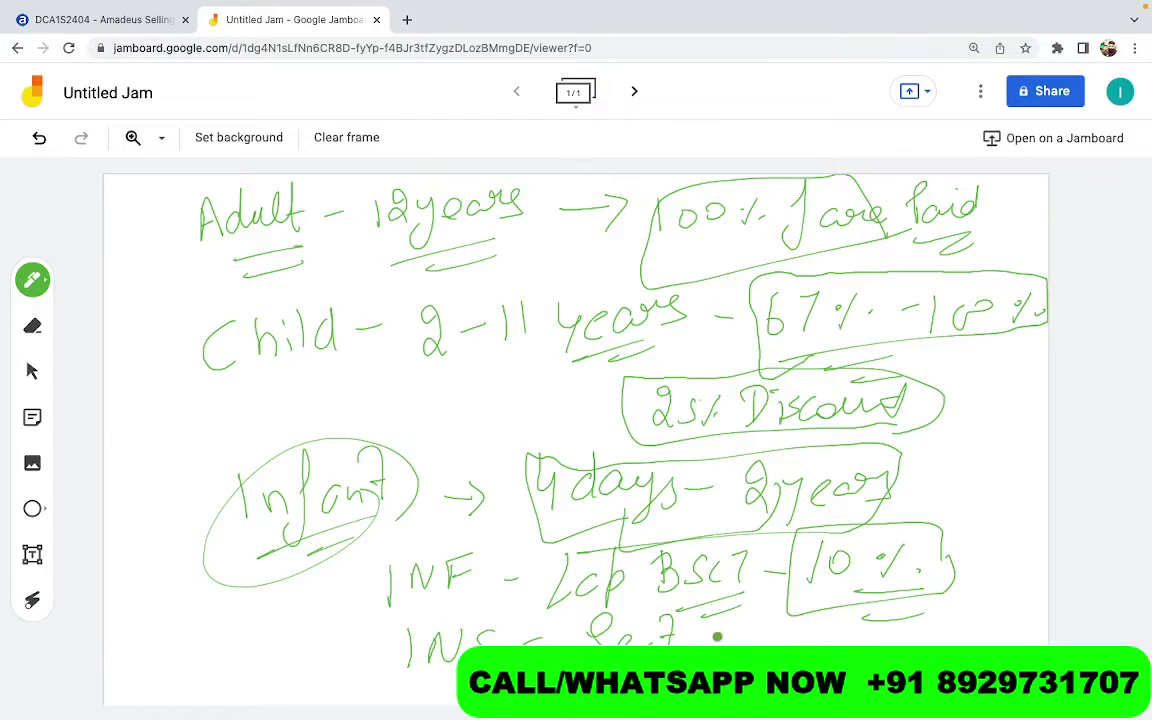
{"action": "mouse_move", "coordinate": [776, 627]}
{"action": "left_mouse_down"}
{"action": "mouse_move", "coordinate": [770, 645]}
{"action": "mouse_move", "coordinate": [998, 630]}
{"action": "left_mouse_up"}
Underline the '67% - 100%' child range again and box 'INS'
{"action": "left_click_drag", "start_coordinate": [782, 352], "coordinate": [830, 346]}
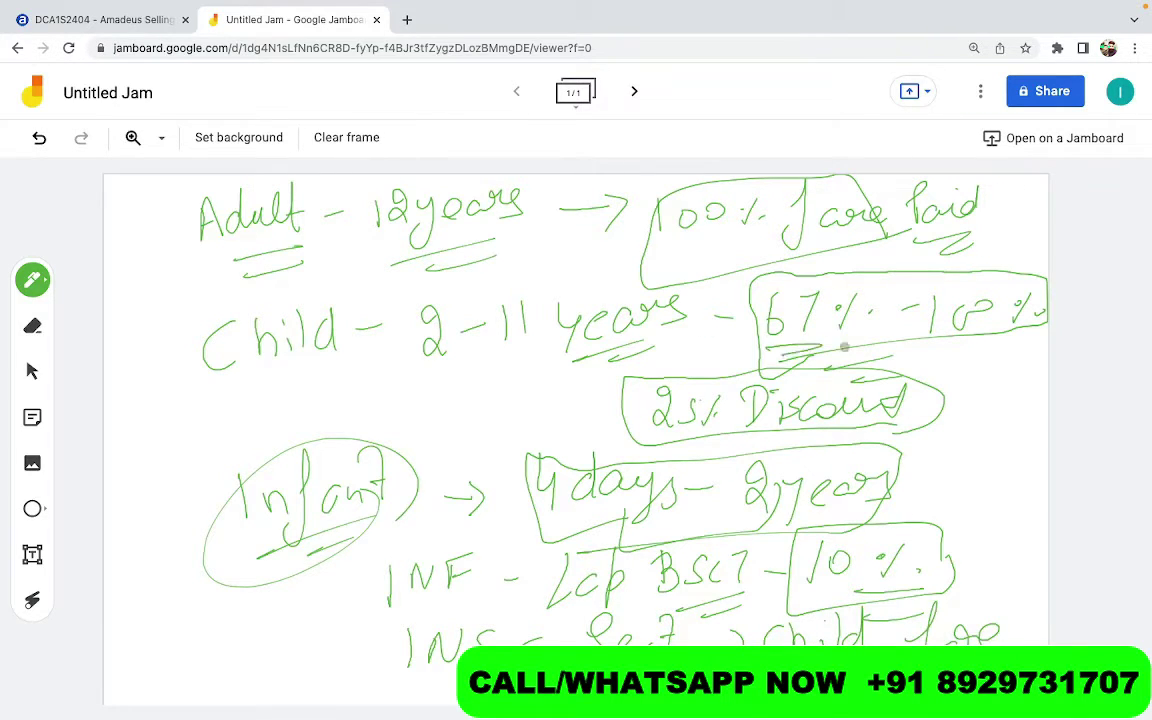
{"action": "mouse_move", "coordinate": [906, 363]}
{"action": "left_mouse_down"}
{"action": "mouse_move", "coordinate": [985, 357]}
{"action": "mouse_move", "coordinate": [752, 320]}
{"action": "mouse_move", "coordinate": [1045, 268]}
{"action": "mouse_move", "coordinate": [975, 356]}
{"action": "mouse_move", "coordinate": [906, 358]}
{"action": "left_mouse_up"}
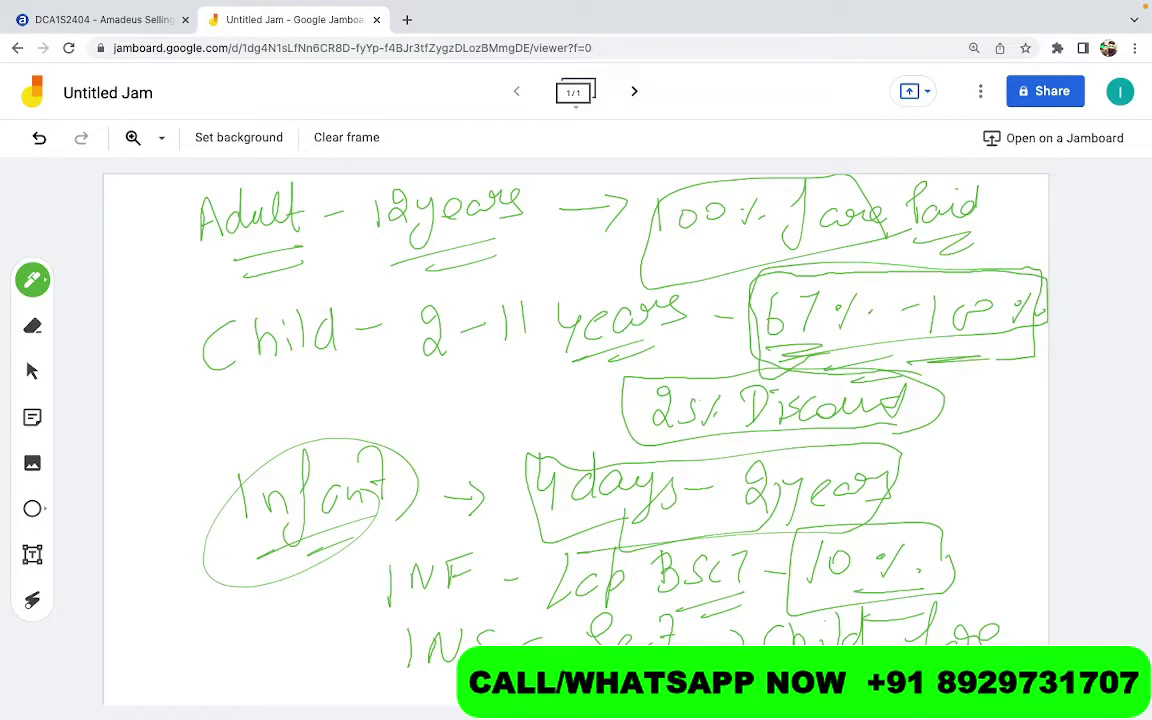
{"action": "mouse_move", "coordinate": [497, 623]}
{"action": "left_mouse_down"}
{"action": "mouse_move", "coordinate": [399, 694]}
{"action": "mouse_move", "coordinate": [499, 622]}
{"action": "left_mouse_up"}
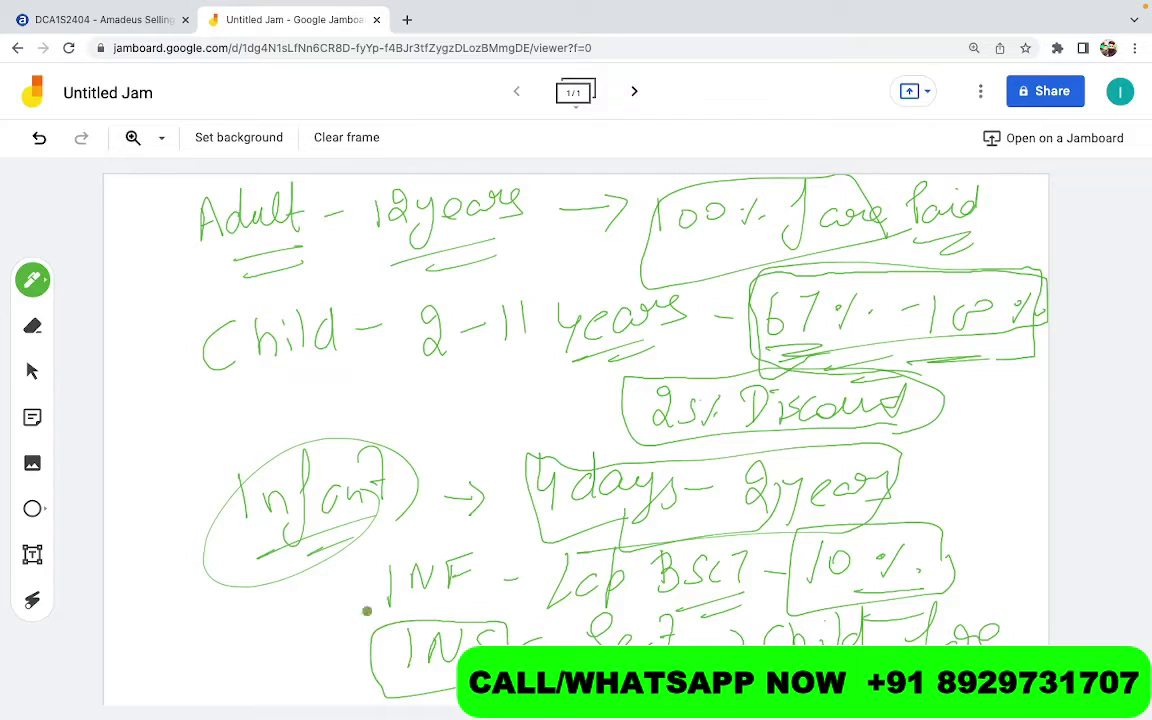
{"action": "left_click", "coordinate": [38, 281]}
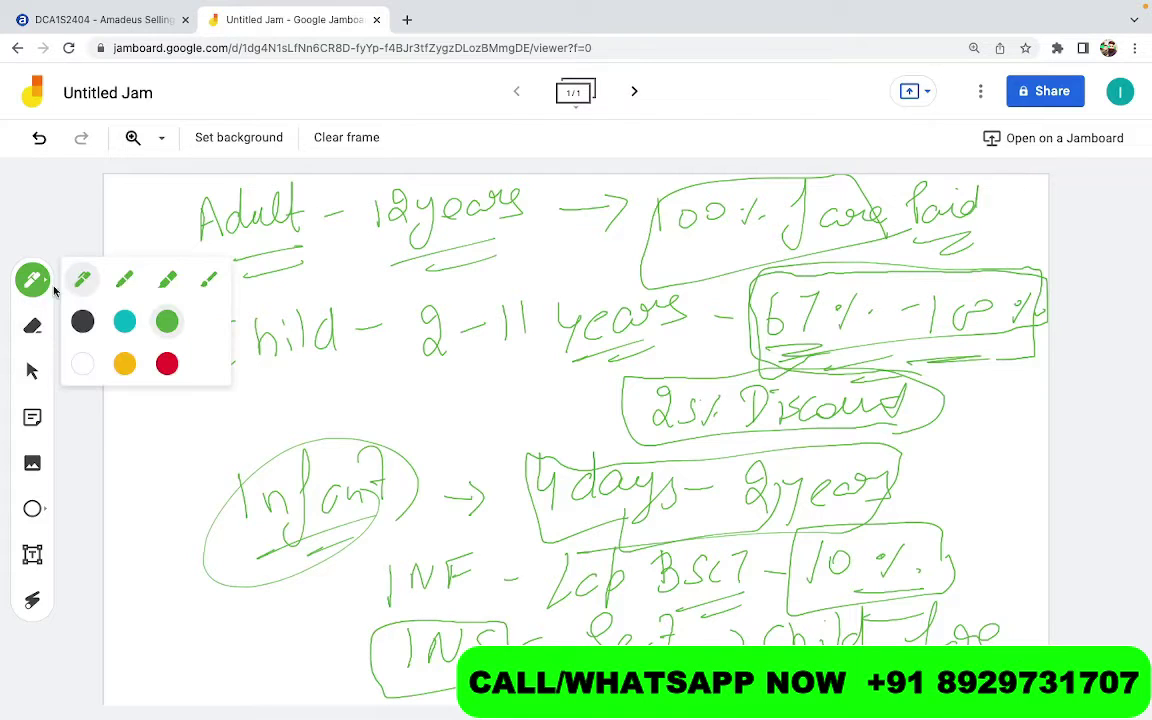
Switch the pen to red and draw a curved arrow from INS up to Adult
{"action": "left_click", "coordinate": [167, 364]}
{"action": "mouse_move", "coordinate": [398, 648]}
{"action": "left_mouse_down"}
{"action": "mouse_move", "coordinate": [363, 649]}
{"action": "mouse_move", "coordinate": [229, 455]}
{"action": "left_mouse_up"}
{"action": "mouse_move", "coordinate": [239, 398]}
{"action": "left_mouse_down"}
{"action": "mouse_move", "coordinate": [278, 245]}
{"action": "mouse_move", "coordinate": [291, 281]}
{"action": "left_mouse_up"}
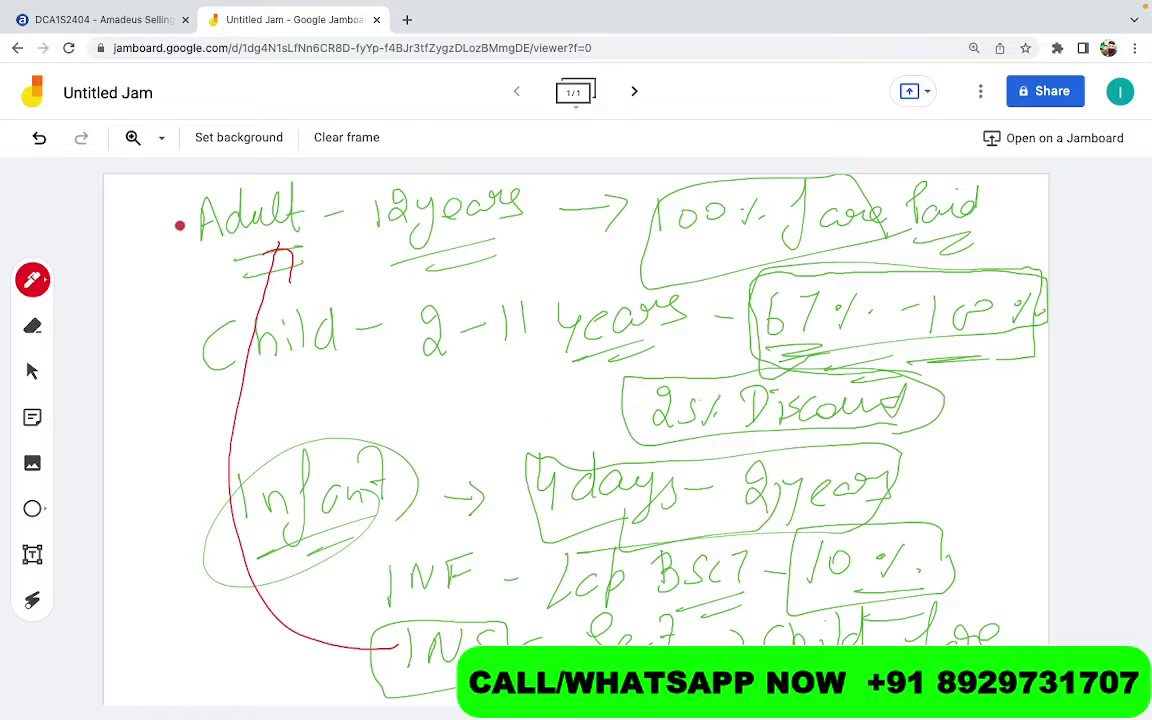
In red, tick Adult, Child and INF, underline Infant, and circle INS
{"action": "left_click_drag", "start_coordinate": [188, 229], "coordinate": [236, 210]}
{"action": "left_click_drag", "start_coordinate": [172, 337], "coordinate": [234, 307]}
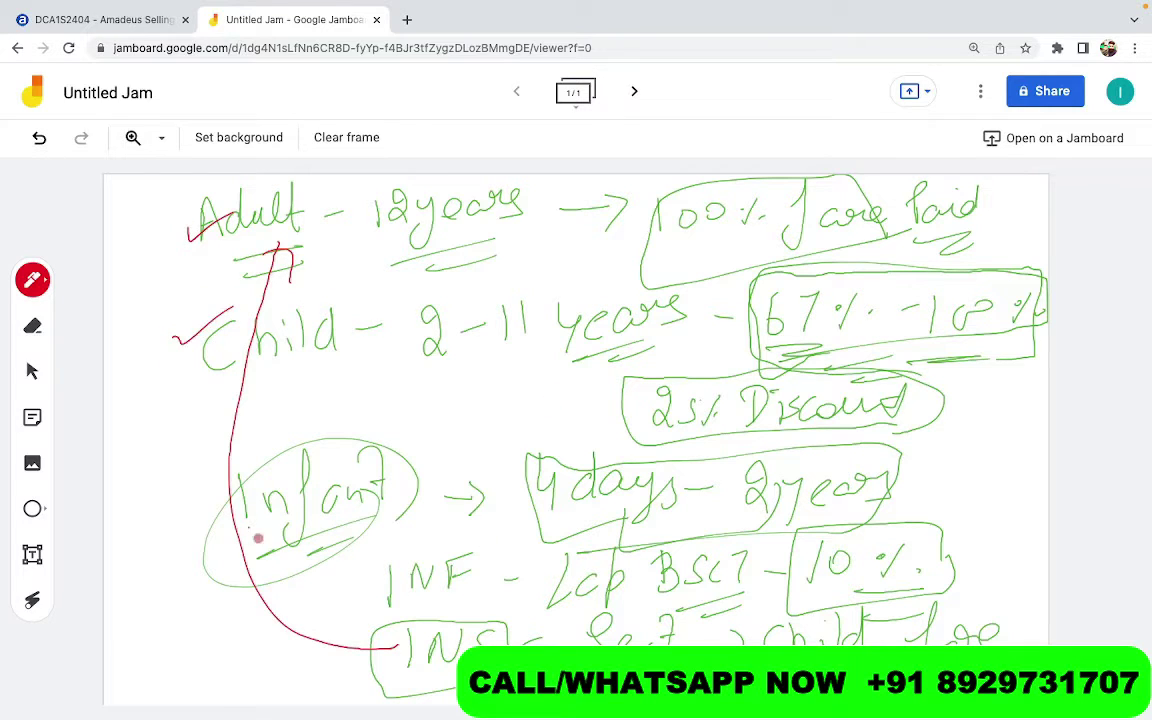
{"action": "left_click_drag", "start_coordinate": [250, 536], "coordinate": [322, 499]}
{"action": "left_click_drag", "start_coordinate": [356, 572], "coordinate": [397, 560]}
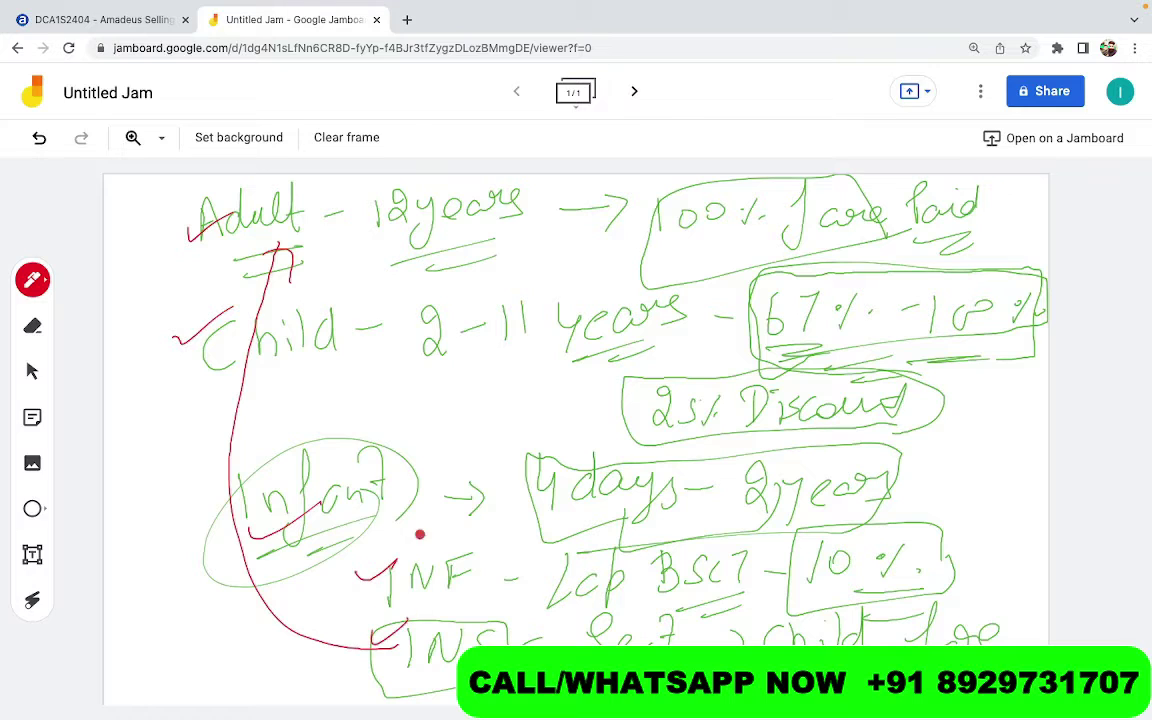
{"action": "mouse_move", "coordinate": [506, 627]}
{"action": "left_mouse_down"}
{"action": "mouse_move", "coordinate": [520, 638]}
{"action": "mouse_move", "coordinate": [428, 645]}
{"action": "left_mouse_up"}
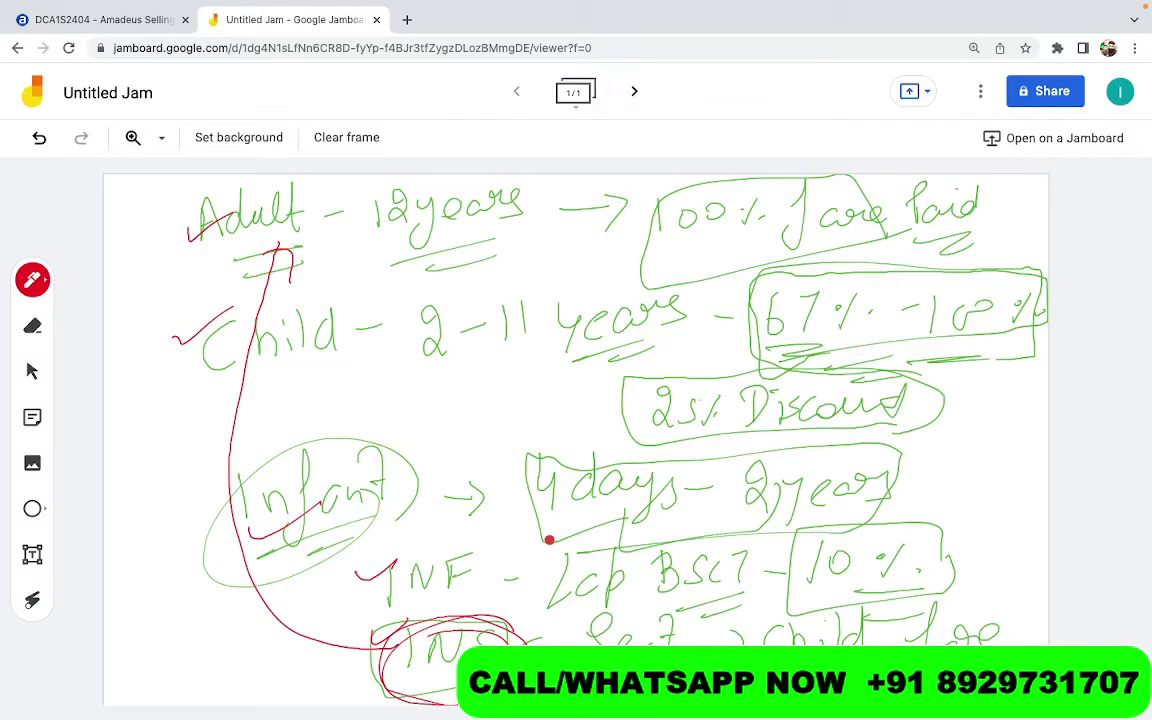
{"action": "left_click_drag", "start_coordinate": [146, 218], "coordinate": [207, 199]}
{"action": "left_click_drag", "start_coordinate": [182, 369], "coordinate": [234, 347]}
{"action": "left_click_drag", "start_coordinate": [355, 558], "coordinate": [402, 533]}
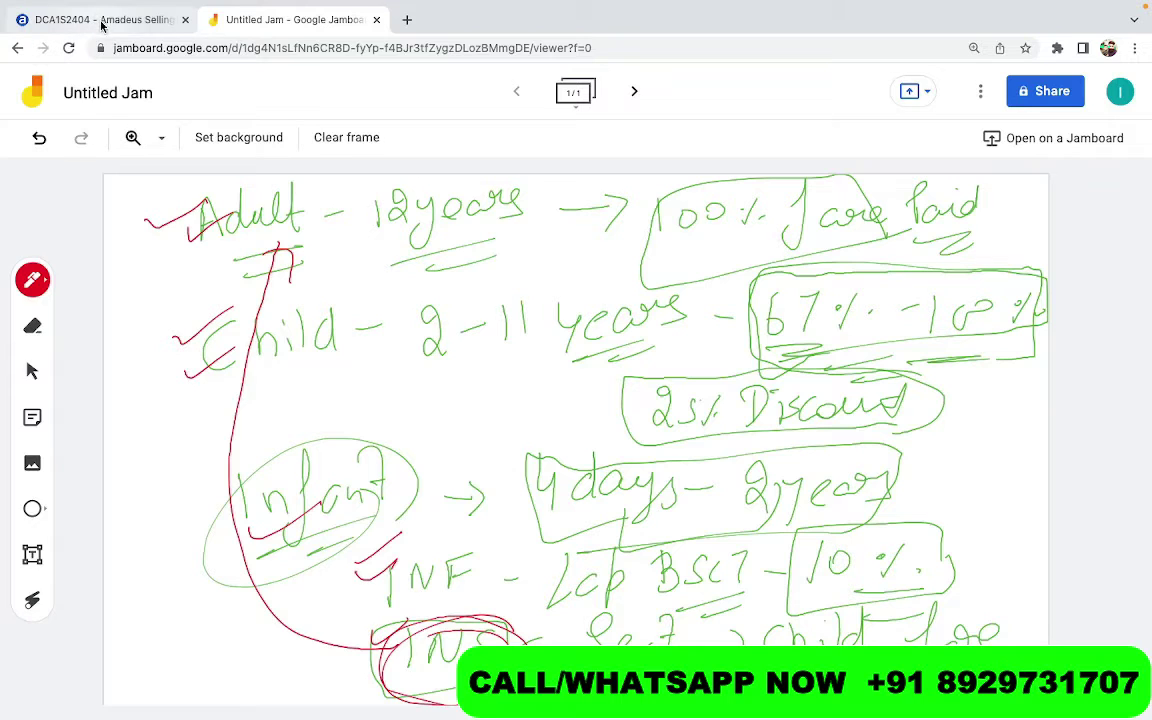
{"action": "left_click", "coordinate": [103, 22]}
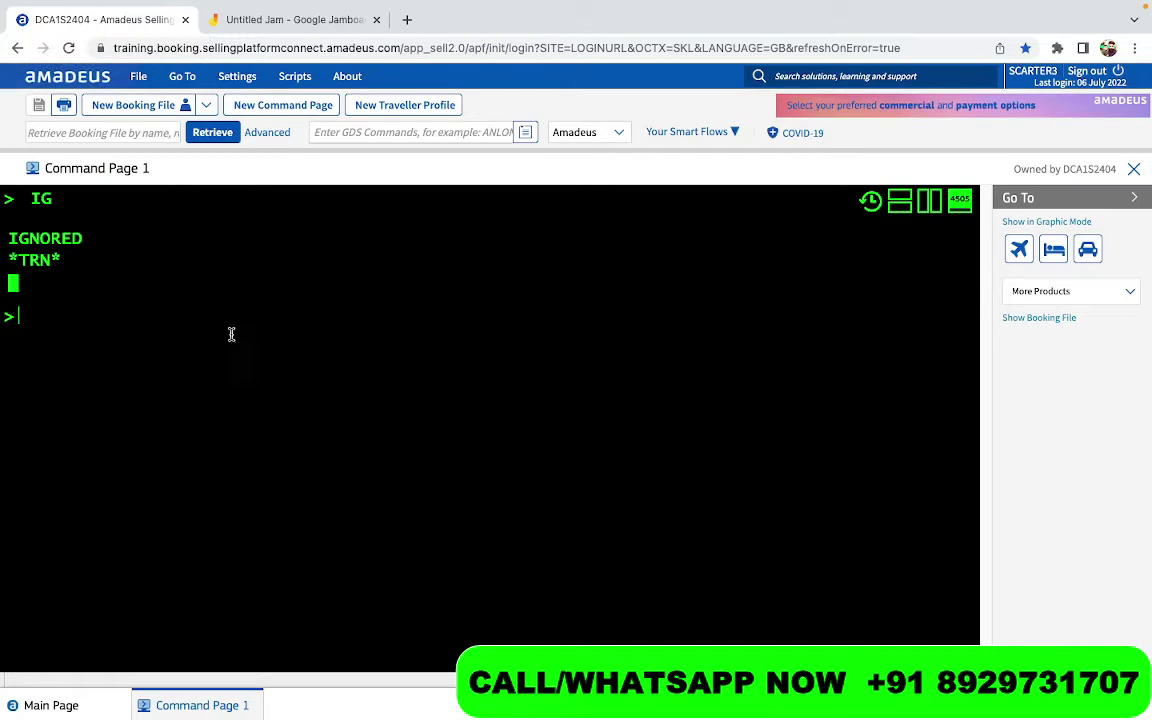
{"action": "left_click", "coordinate": [290, 22]}
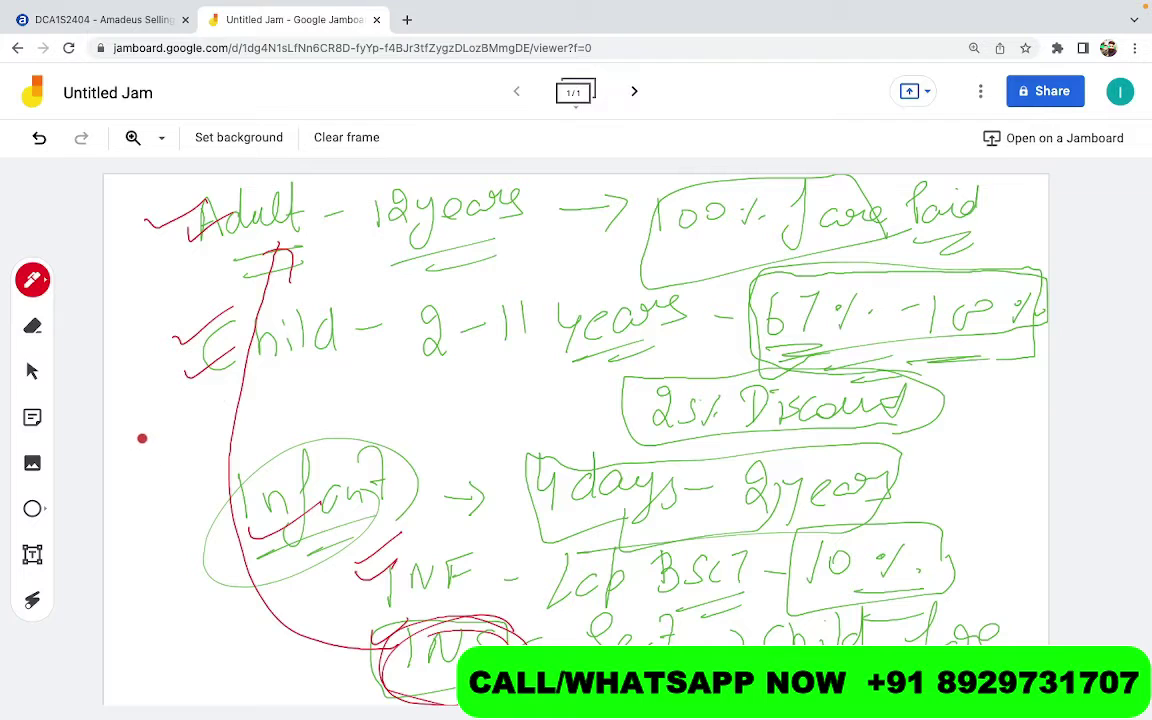
Write a boxed red INF with an arrow, plus ticked A and C beside Child
{"action": "mouse_move", "coordinate": [162, 446]}
{"action": "left_mouse_down"}
{"action": "mouse_move", "coordinate": [200, 405]}
{"action": "mouse_move", "coordinate": [141, 481]}
{"action": "left_mouse_up"}
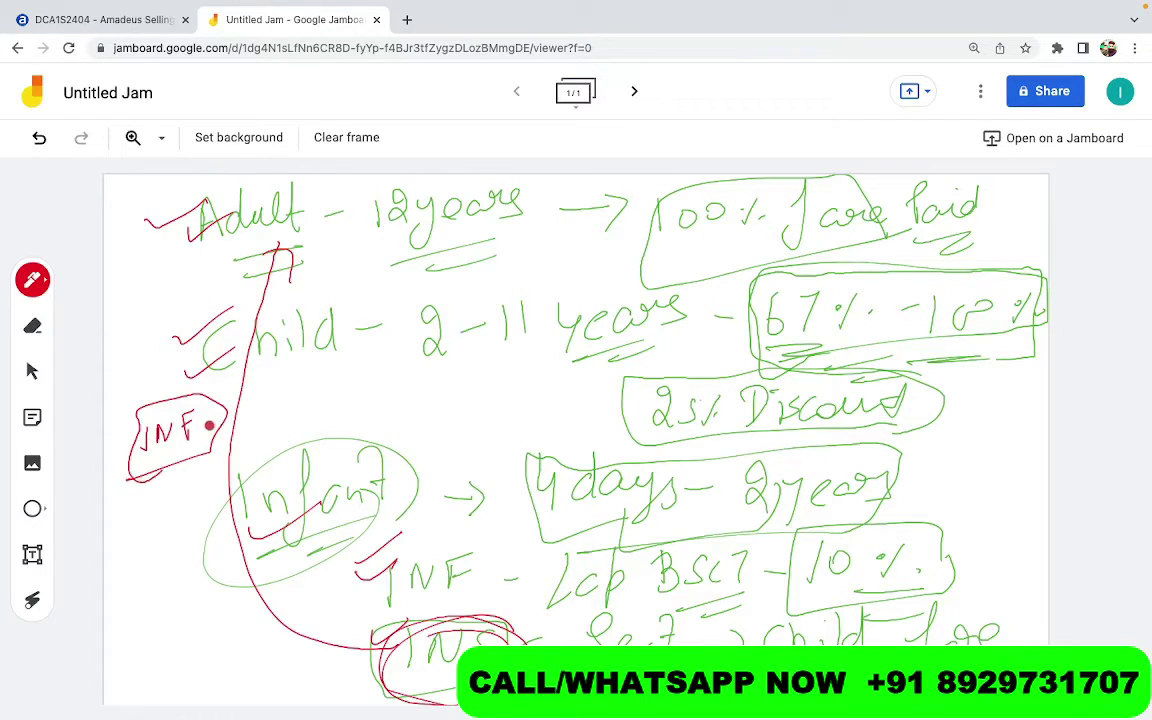
{"action": "mouse_move", "coordinate": [205, 435]}
{"action": "left_mouse_down"}
{"action": "mouse_move", "coordinate": [252, 425]}
{"action": "mouse_move", "coordinate": [241, 437]}
{"action": "left_mouse_up"}
{"action": "left_click_drag", "start_coordinate": [280, 399], "coordinate": [298, 396]}
{"action": "left_click_drag", "start_coordinate": [283, 388], "coordinate": [334, 366]}
{"action": "mouse_move", "coordinate": [297, 405]}
{"action": "left_mouse_down"}
{"action": "mouse_move", "coordinate": [292, 436]}
{"action": "mouse_move", "coordinate": [332, 405]}
{"action": "mouse_move", "coordinate": [324, 444]}
{"action": "mouse_move", "coordinate": [340, 450]}
{"action": "mouse_move", "coordinate": [381, 438]}
{"action": "mouse_move", "coordinate": [376, 452]}
{"action": "mouse_move", "coordinate": [420, 424]}
{"action": "mouse_move", "coordinate": [457, 440]}
{"action": "mouse_move", "coordinate": [504, 406]}
{"action": "mouse_move", "coordinate": [475, 400]}
{"action": "mouse_move", "coordinate": [448, 455]}
{"action": "mouse_move", "coordinate": [520, 420]}
{"action": "left_mouse_up"}
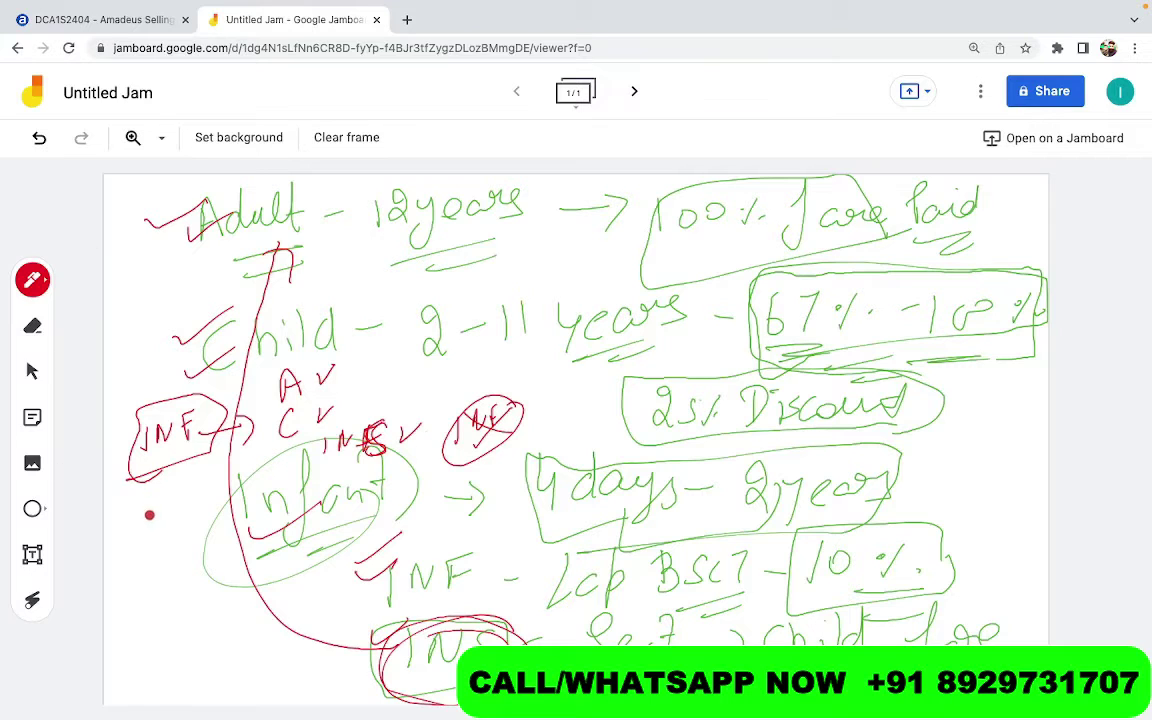
Write IA, IC and II, ticking IA and IC and crossing out II
{"action": "mouse_move", "coordinate": [151, 502]}
{"action": "left_mouse_down"}
{"action": "mouse_move", "coordinate": [152, 536]}
{"action": "mouse_move", "coordinate": [183, 532]}
{"action": "mouse_move", "coordinate": [155, 575]}
{"action": "mouse_move", "coordinate": [186, 572]}
{"action": "mouse_move", "coordinate": [164, 625]}
{"action": "mouse_move", "coordinate": [190, 622]}
{"action": "mouse_move", "coordinate": [118, 607]}
{"action": "mouse_move", "coordinate": [222, 540]}
{"action": "mouse_move", "coordinate": [185, 497]}
{"action": "mouse_move", "coordinate": [230, 552]}
{"action": "left_mouse_up"}
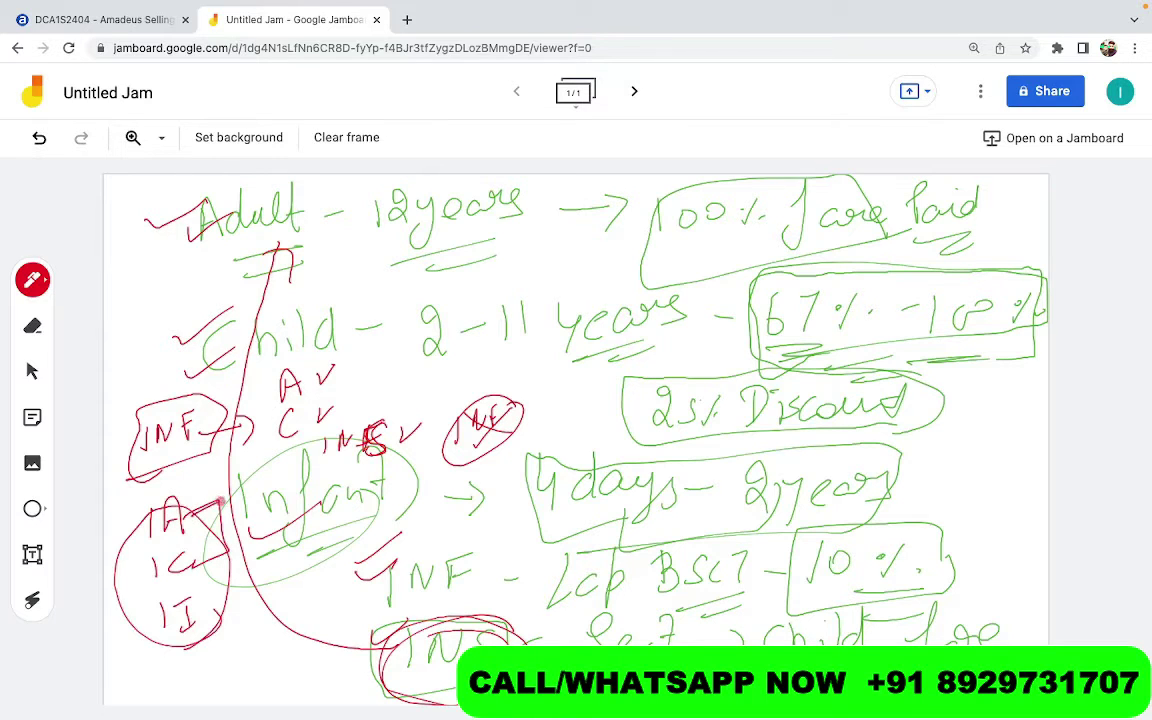
{"action": "left_click_drag", "start_coordinate": [199, 498], "coordinate": [216, 486]}
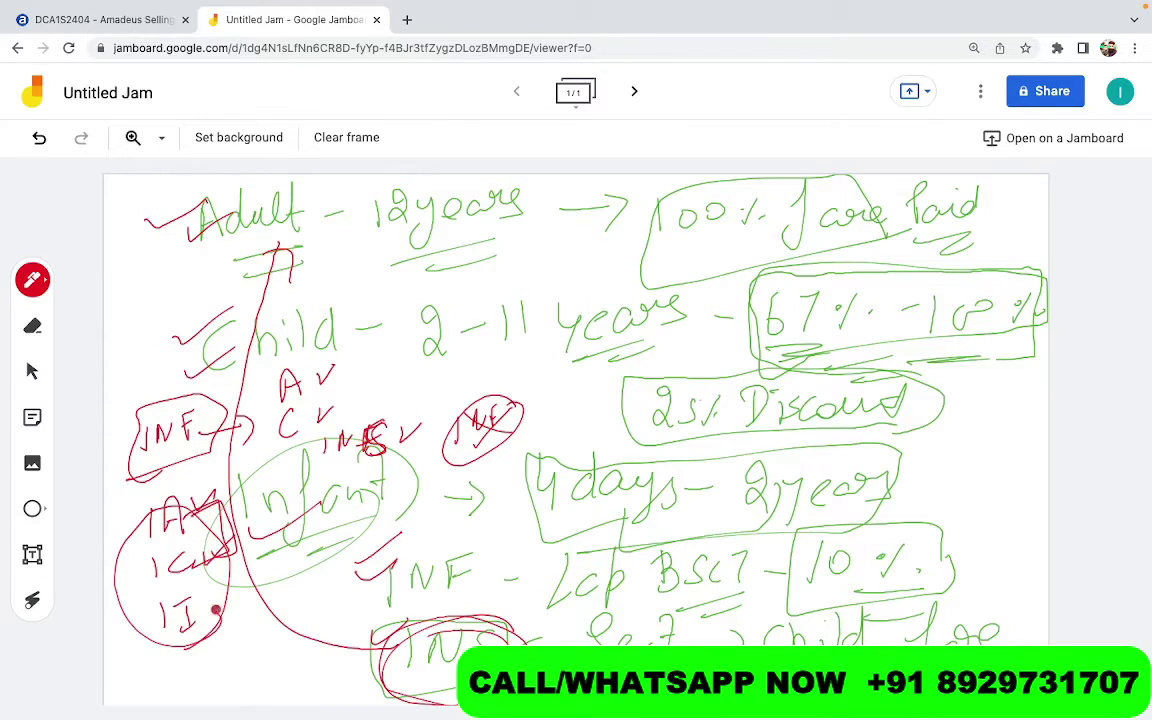
{"action": "left_click_drag", "start_coordinate": [192, 549], "coordinate": [206, 541]}
{"action": "left_click_drag", "start_coordinate": [176, 598], "coordinate": [200, 624]}
{"action": "left_click_drag", "start_coordinate": [178, 618], "coordinate": [223, 601]}
Write and circle '2 Pax' left of Child, then write ADT above Child
{"action": "mouse_move", "coordinate": [122, 318]}
{"action": "left_mouse_down"}
{"action": "mouse_move", "coordinate": [150, 346]}
{"action": "mouse_move", "coordinate": [166, 320]}
{"action": "mouse_move", "coordinate": [170, 334]}
{"action": "mouse_move", "coordinate": [206, 334]}
{"action": "left_mouse_up"}
{"action": "left_click_drag", "start_coordinate": [250, 300], "coordinate": [252, 350]}
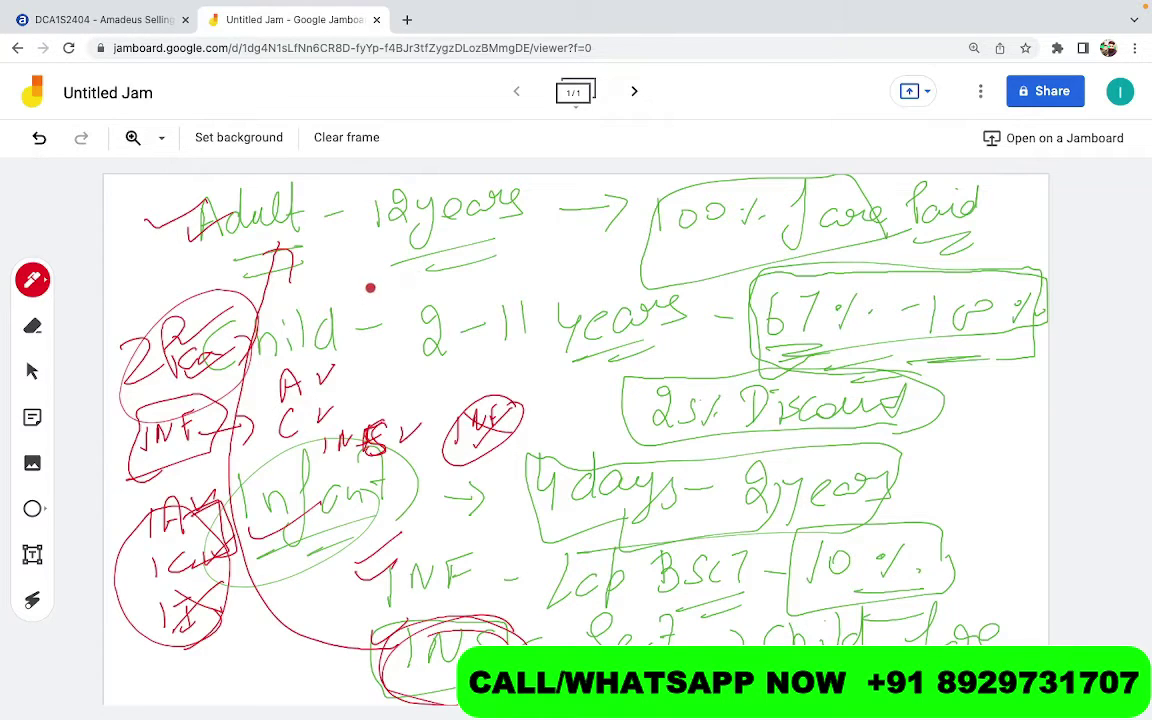
{"action": "mouse_move", "coordinate": [362, 298]}
{"action": "left_mouse_down"}
{"action": "mouse_move", "coordinate": [372, 257]}
{"action": "mouse_move", "coordinate": [384, 295]}
{"action": "mouse_move", "coordinate": [392, 260]}
{"action": "mouse_move", "coordinate": [430, 279]}
{"action": "left_mouse_up"}
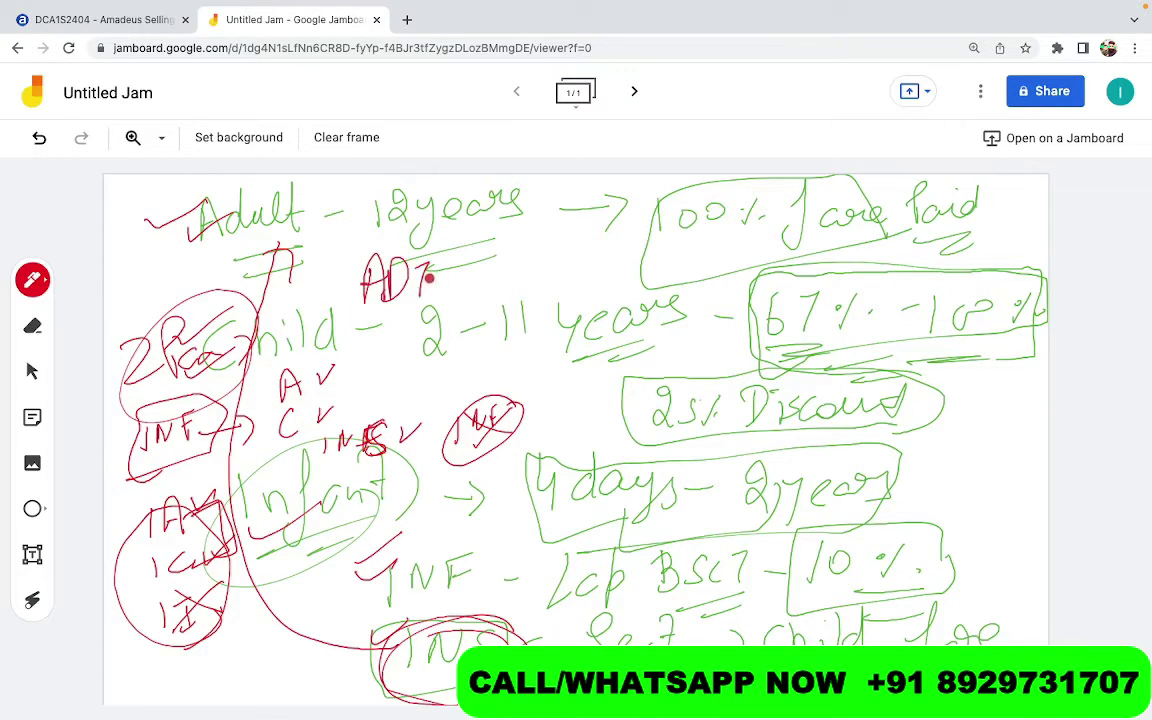
Circle the red ADT and INF notes under Adult and wrap both in one large ellipse
{"action": "mouse_move", "coordinate": [420, 236]}
{"action": "left_mouse_down"}
{"action": "mouse_move", "coordinate": [308, 244]}
{"action": "mouse_move", "coordinate": [425, 270]}
{"action": "mouse_move", "coordinate": [450, 258]}
{"action": "left_mouse_up"}
{"action": "mouse_move", "coordinate": [482, 266]}
{"action": "left_mouse_down"}
{"action": "mouse_move", "coordinate": [484, 294]}
{"action": "mouse_move", "coordinate": [542, 262]}
{"action": "left_mouse_up"}
{"action": "mouse_move", "coordinate": [432, 242]}
{"action": "left_mouse_down"}
{"action": "mouse_move", "coordinate": [522, 228]}
{"action": "mouse_move", "coordinate": [470, 325]}
{"action": "mouse_move", "coordinate": [420, 271]}
{"action": "mouse_move", "coordinate": [484, 294]}
{"action": "left_mouse_up"}
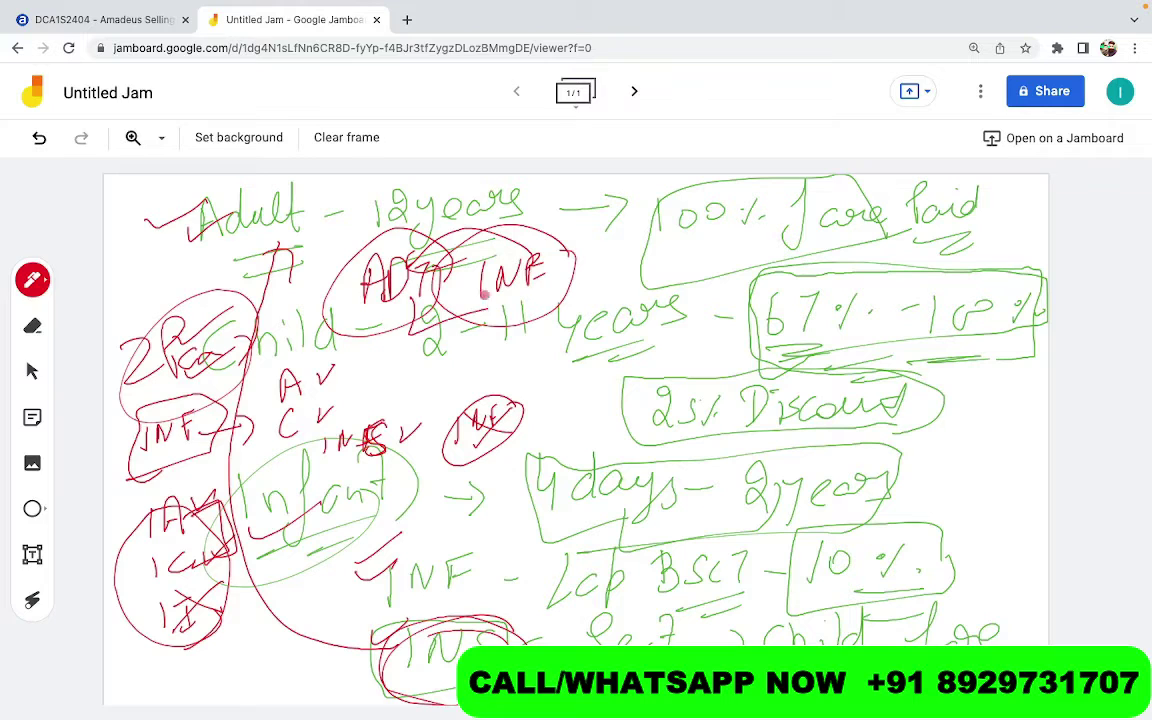
{"action": "mouse_move", "coordinate": [470, 232]}
{"action": "left_mouse_down"}
{"action": "mouse_move", "coordinate": [340, 300]}
{"action": "mouse_move", "coordinate": [520, 232]}
{"action": "left_mouse_up"}
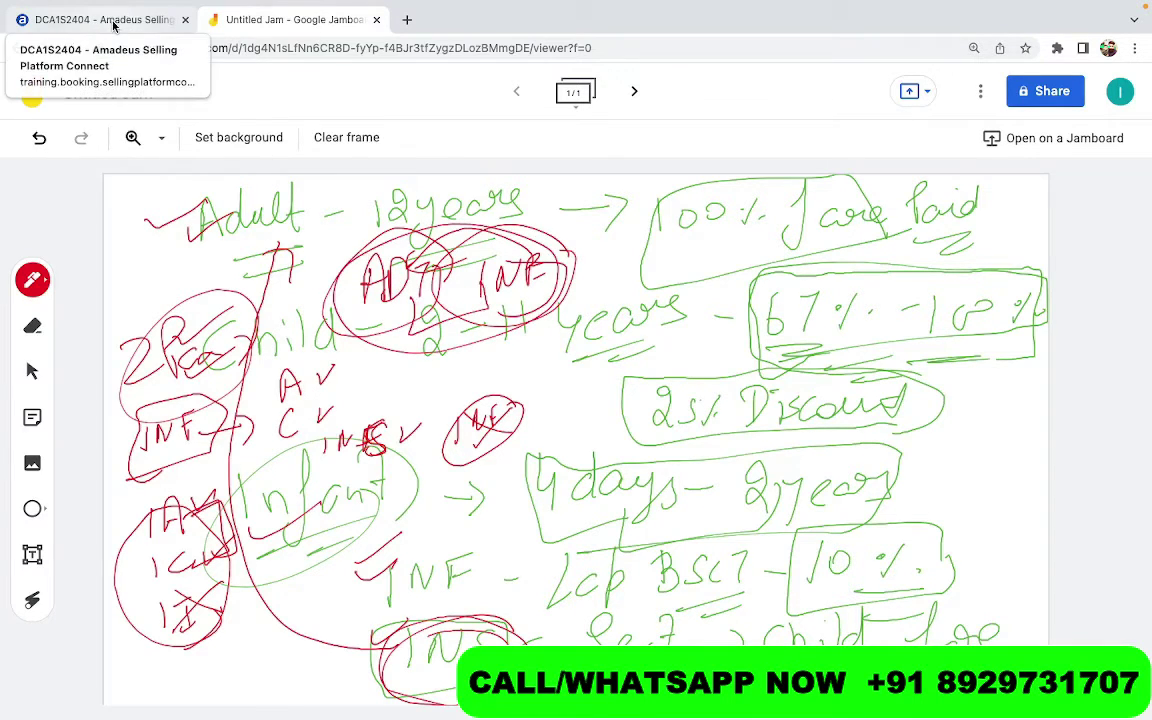
On the Amadeus command page, type '2 ADT + 1 CHD + 1 INFANT ON LAP = 3', then clear it
{"action": "left_click", "coordinate": [113, 20]}
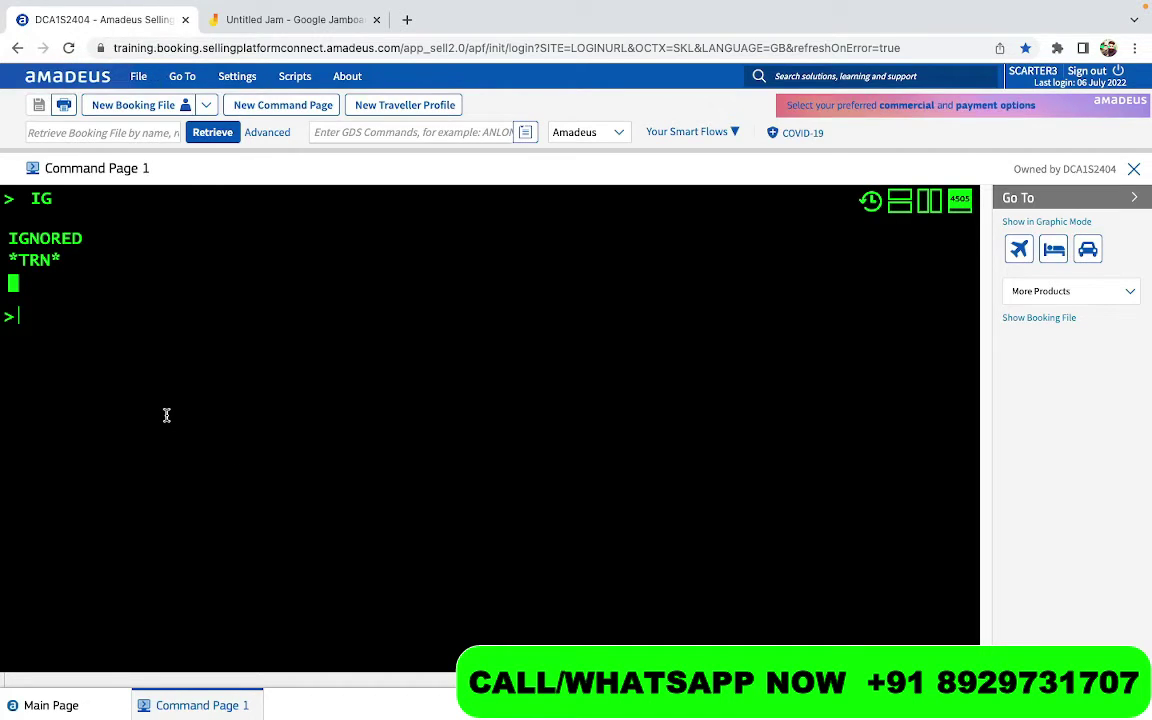
{"action": "type", "text": "2 ADT"}
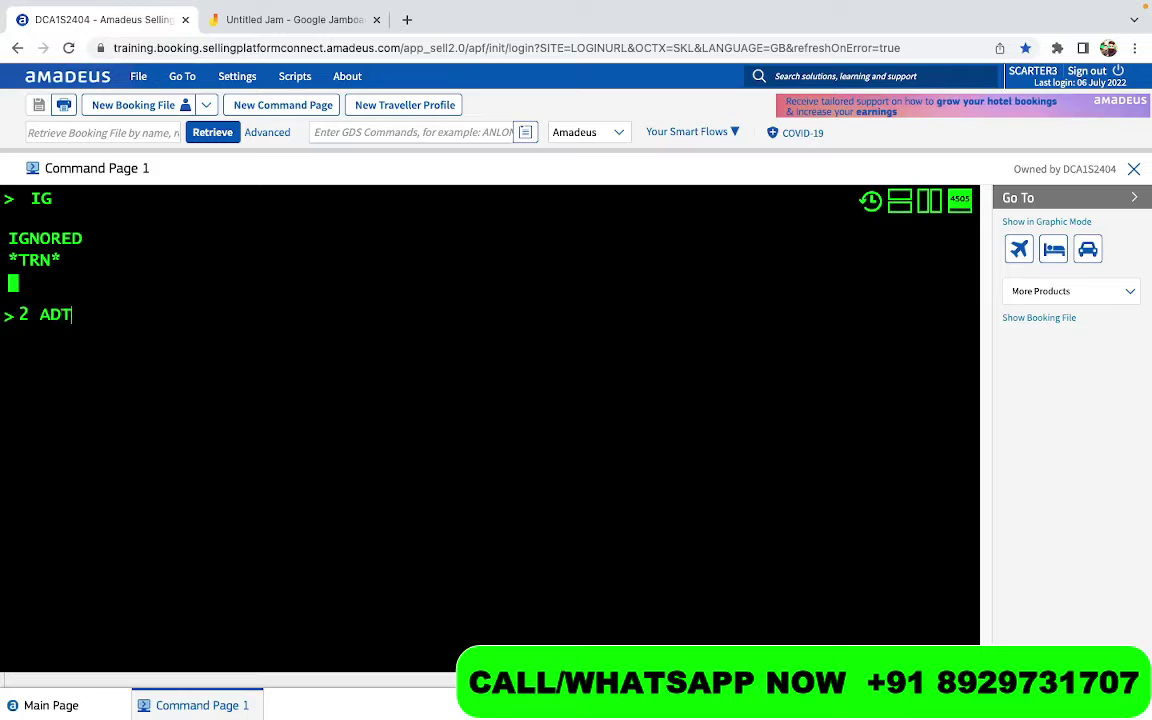
{"action": "type", "text": " + 1 CHD + "}
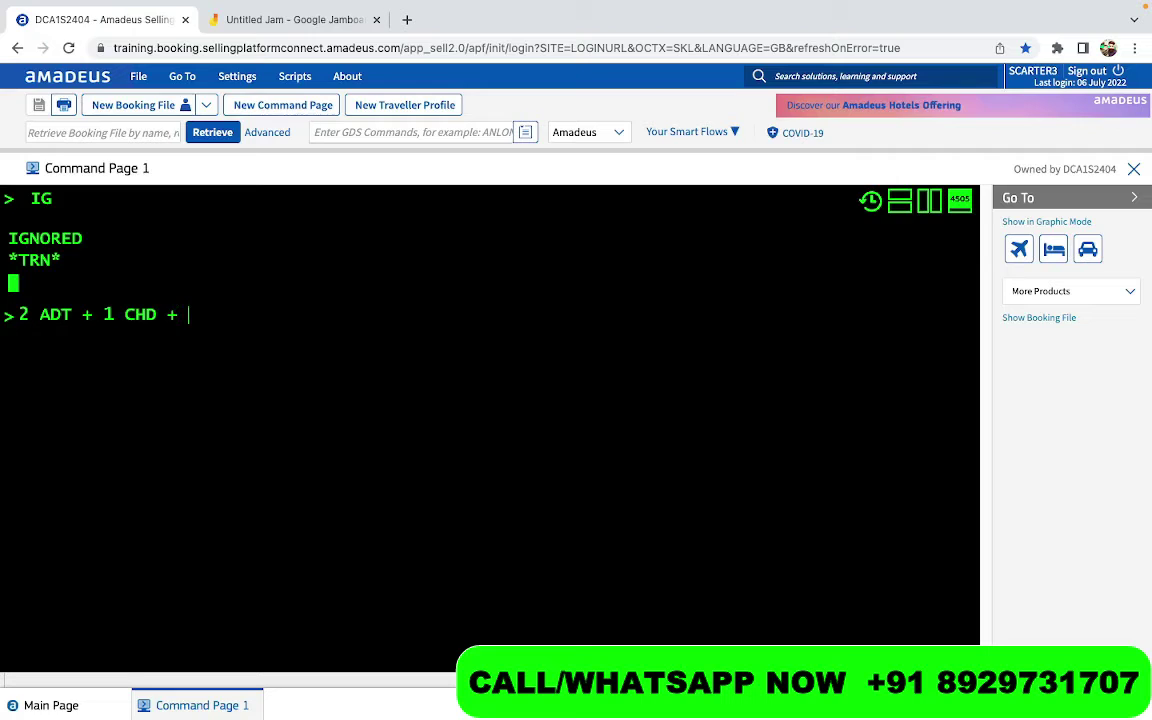
{"action": "type", "text": "1 INFANT ON S"}
{"action": "key", "text": "BackSpace"}
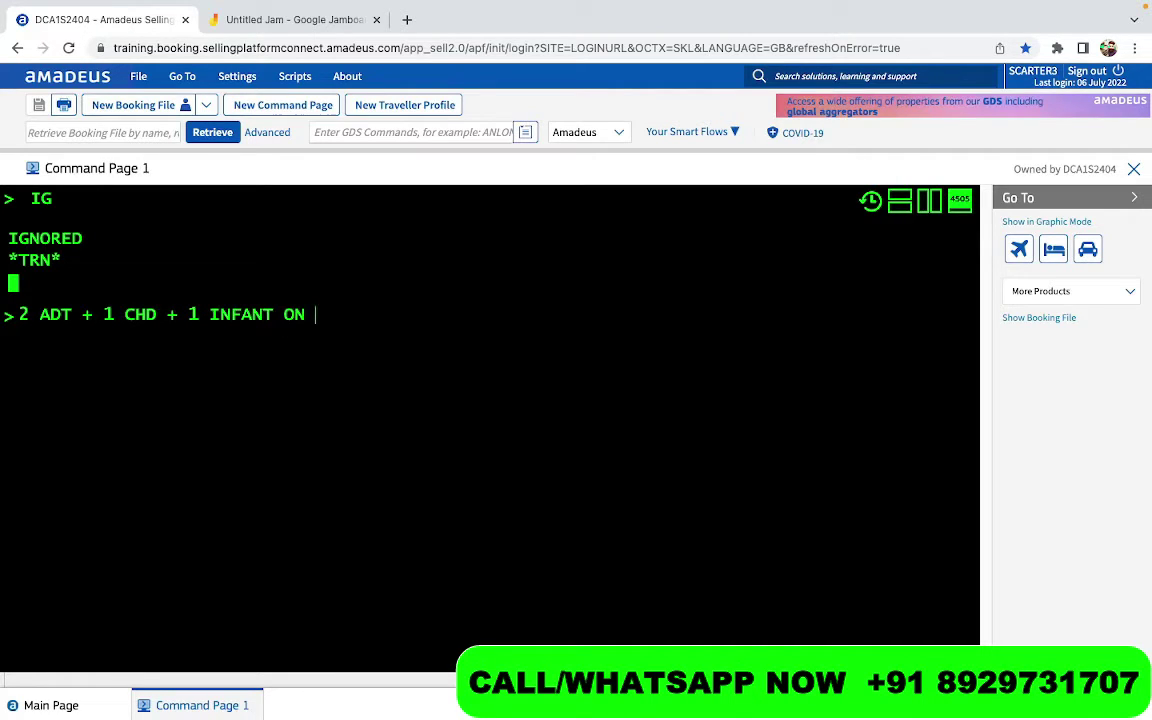
{"action": "type", "text": "LAP"}
{"action": "key", "text": "ctrl+a"}
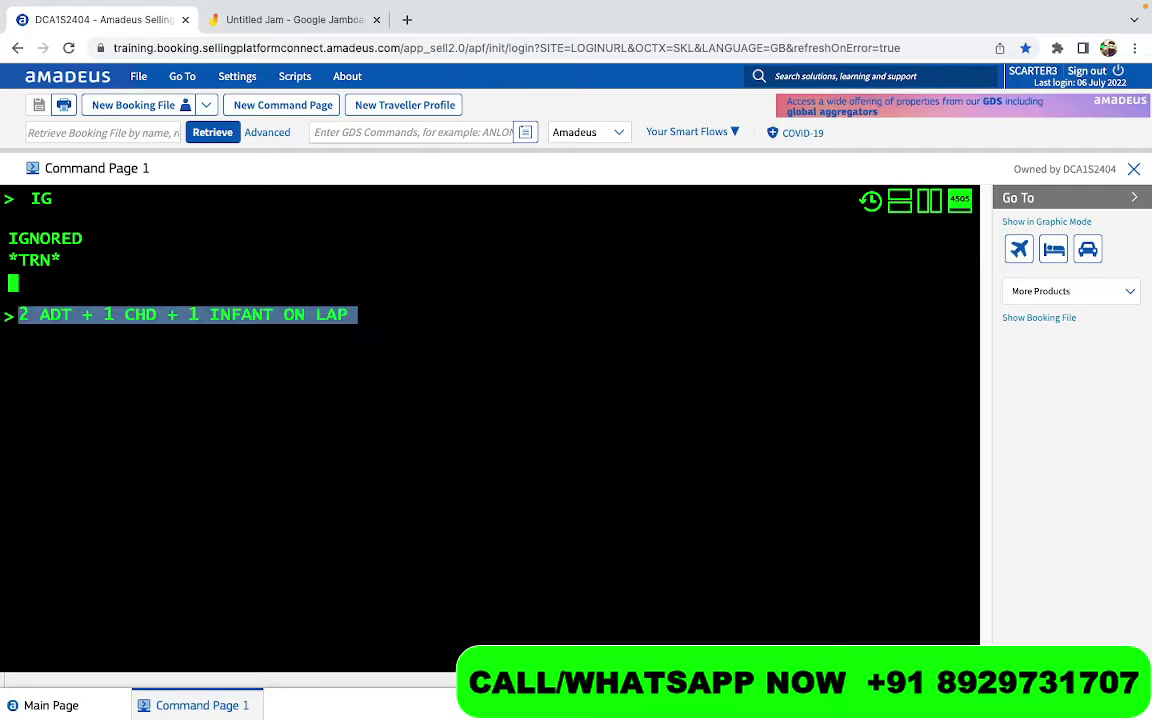
{"action": "key", "text": "Right"}
{"action": "type", "text": "="}
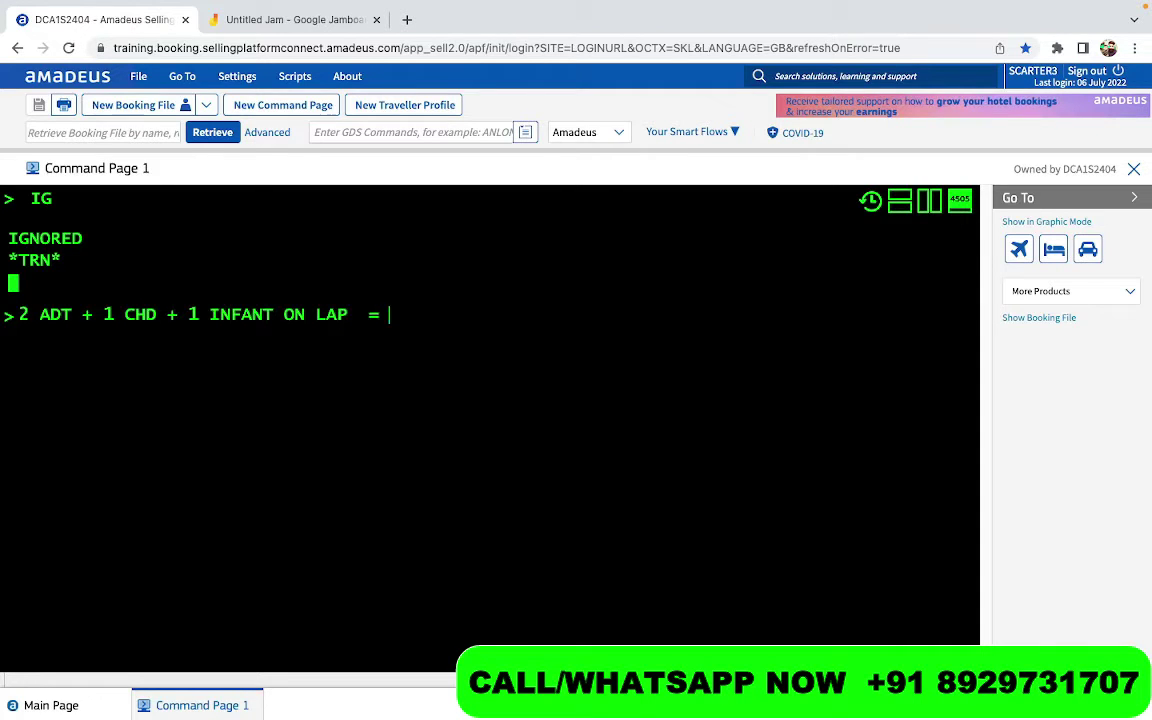
{"action": "type", "text": "3"}
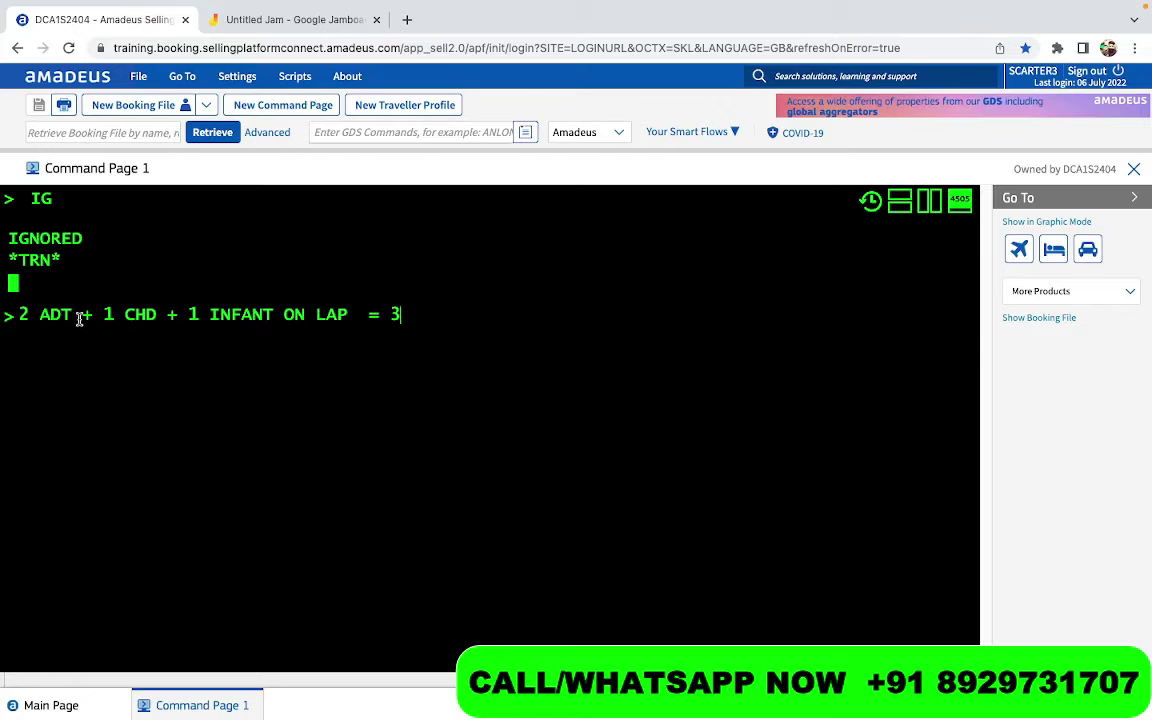
{"action": "key", "text": "ctrl+a"}
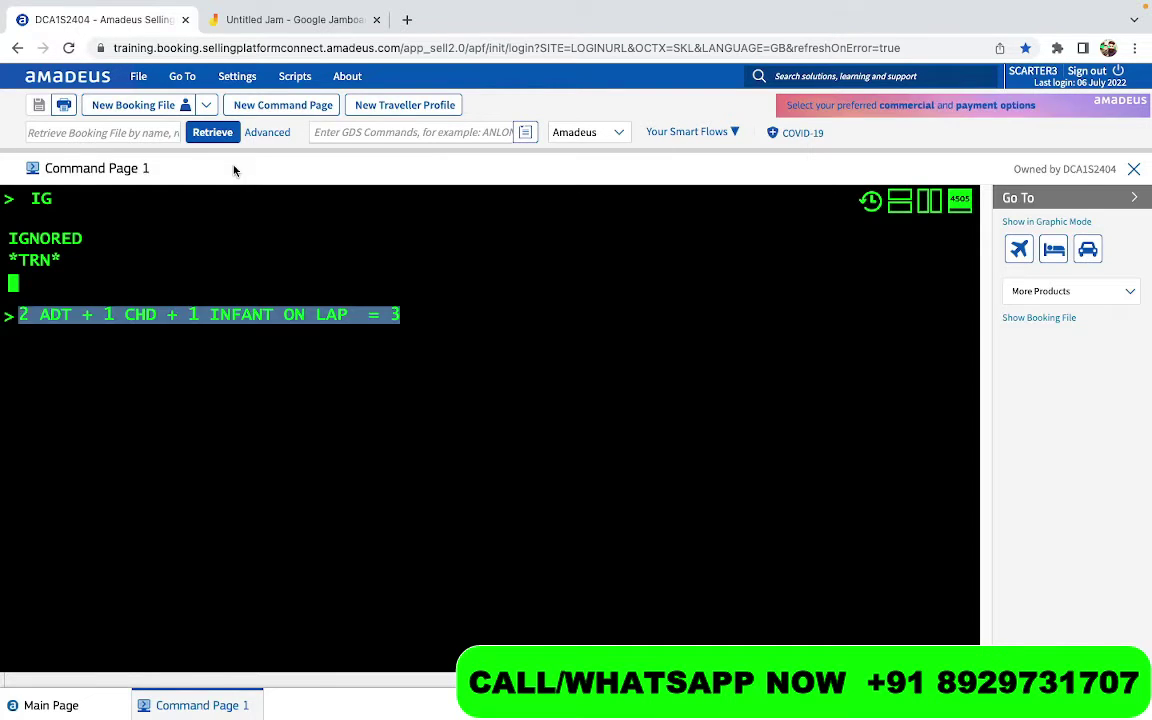
{"action": "key", "text": "BackSpace"}
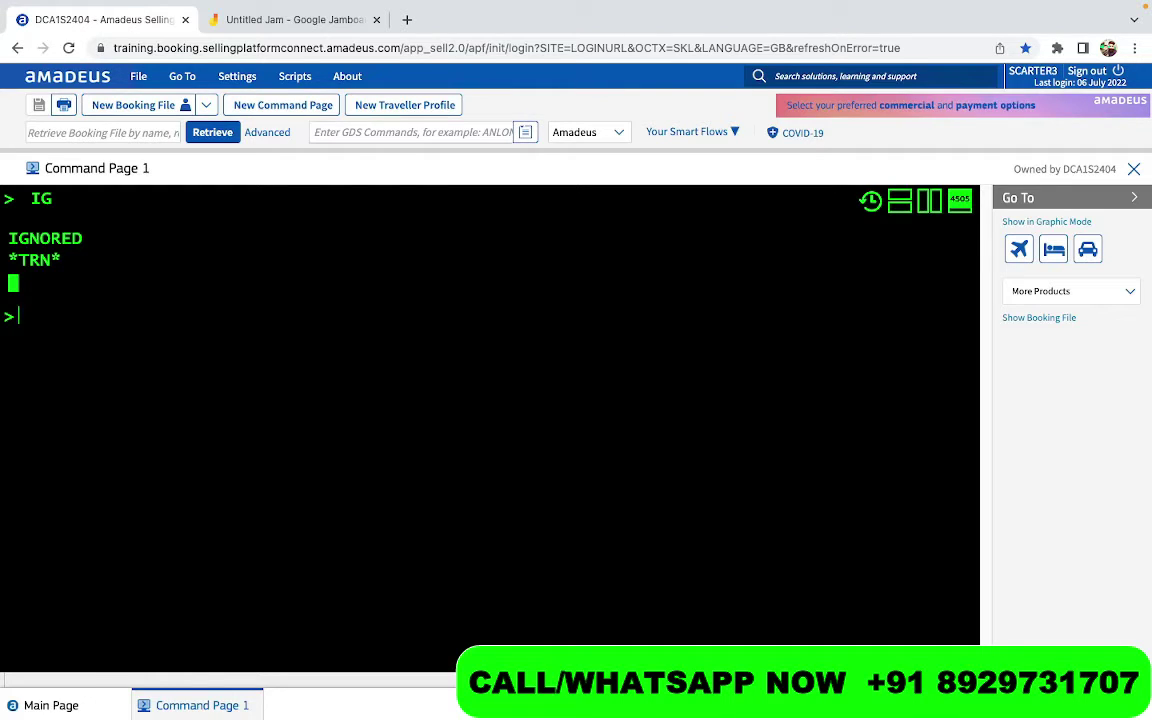
Start an NM1 name element with the adult passenger's surname and first name
{"action": "type", "text": "NM"}
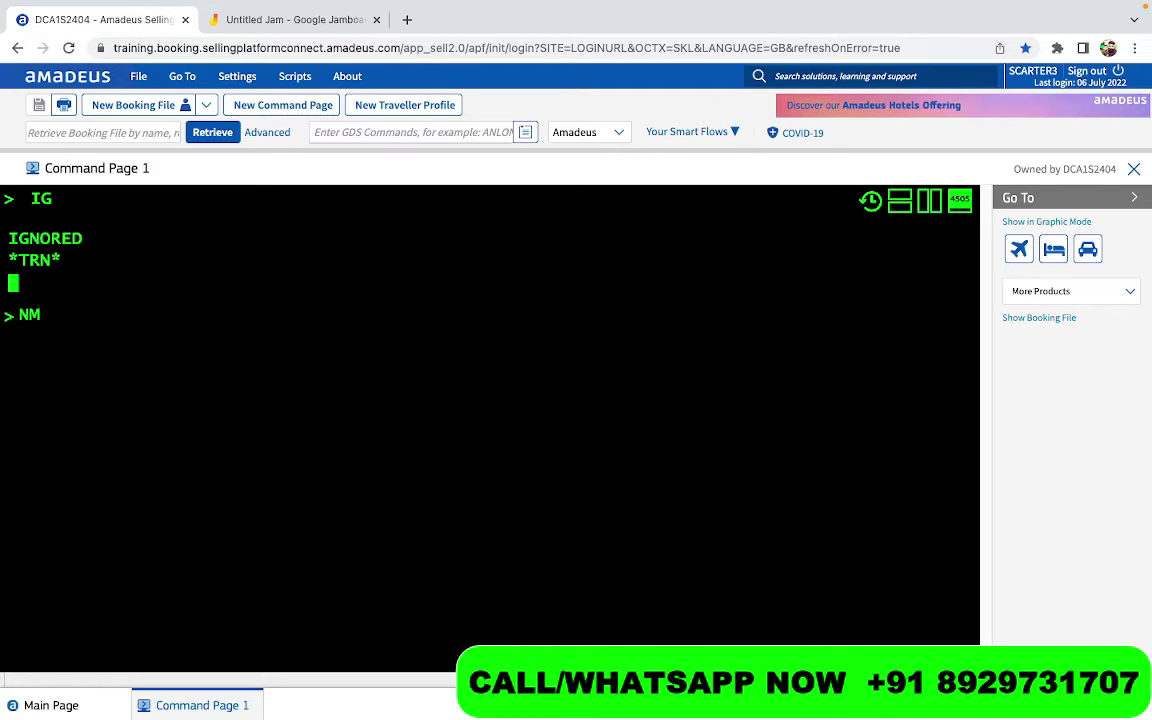
{"action": "type", "text": "1"}
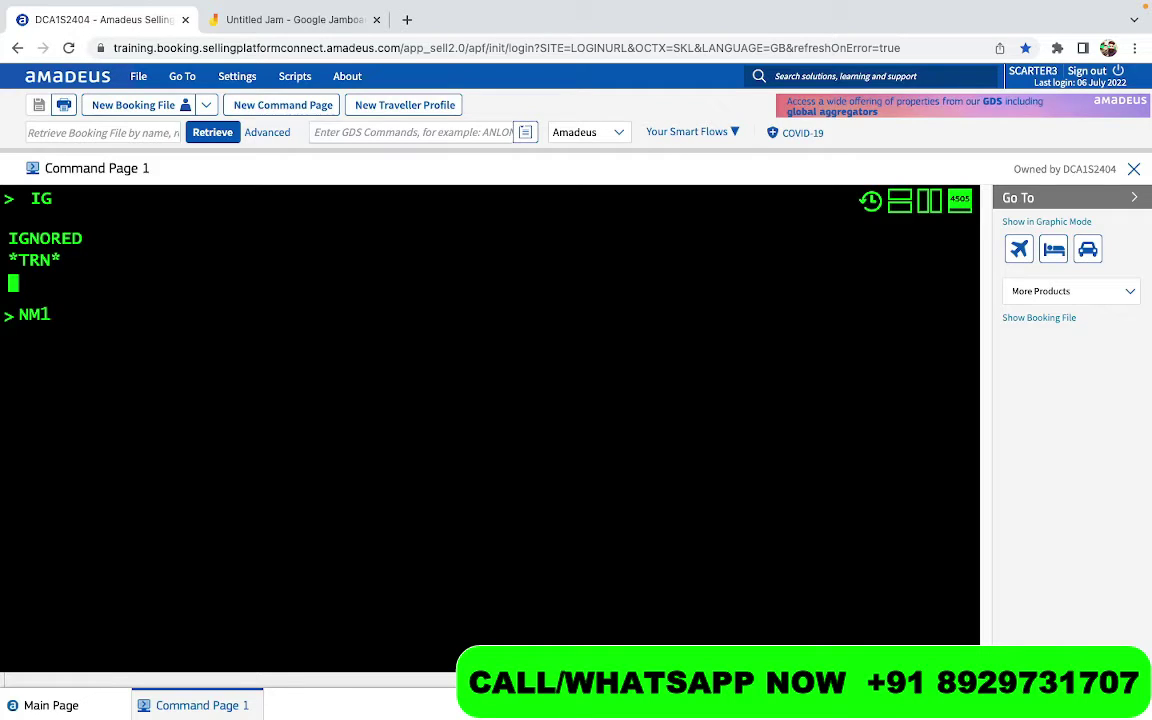
{"action": "key", "text": "BackSpace"}
{"action": "type", "text": "2"}
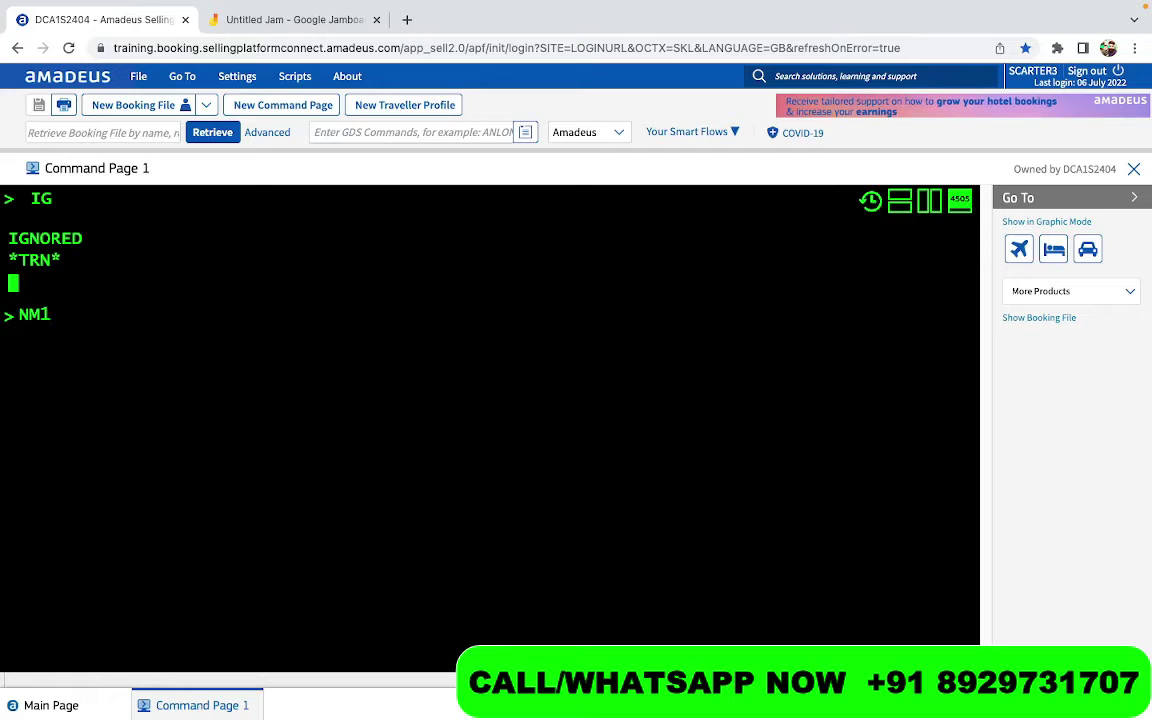
{"action": "type", "text": "SHAUN"}
{"action": "key", "text": "BackSpace"}
{"action": "key", "text": "BackSpace"}
{"action": "key", "text": "BackSpace"}
{"action": "key", "text": "BackSpace"}
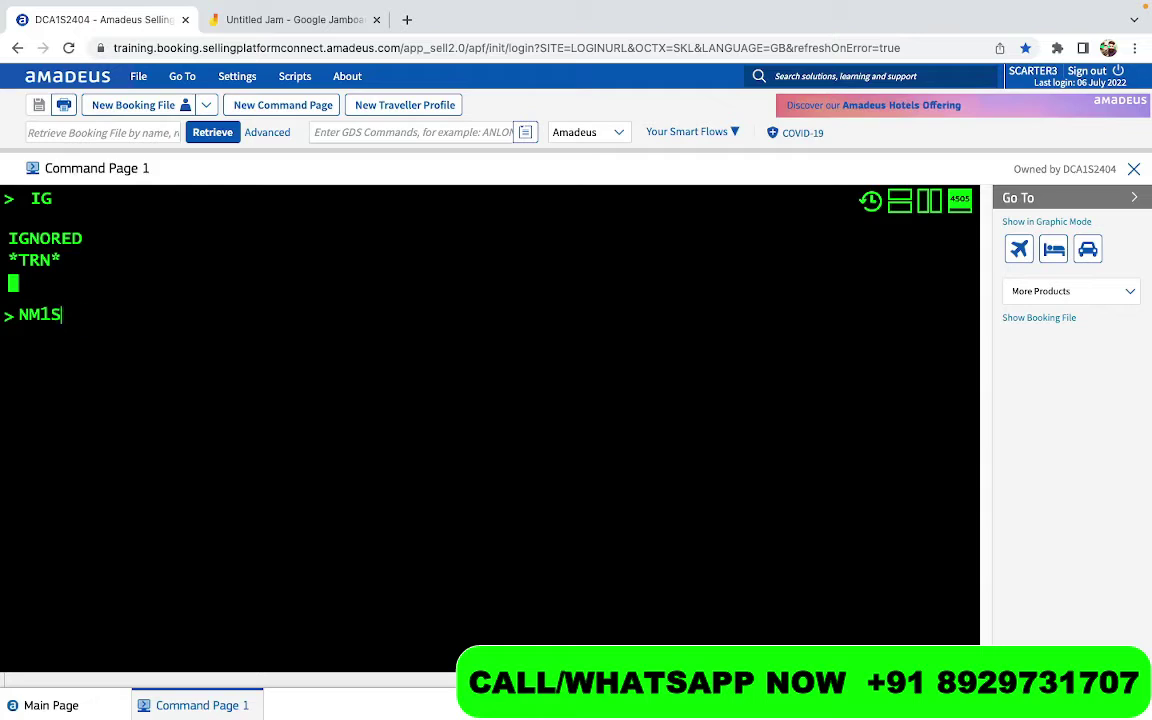
{"action": "type", "text": "EAN"}
{"action": "key", "text": "BackSpace"}
{"action": "key", "text": "BackSpace"}
{"action": "key", "text": "BackSpace"}
{"action": "key", "text": "BackSpace"}
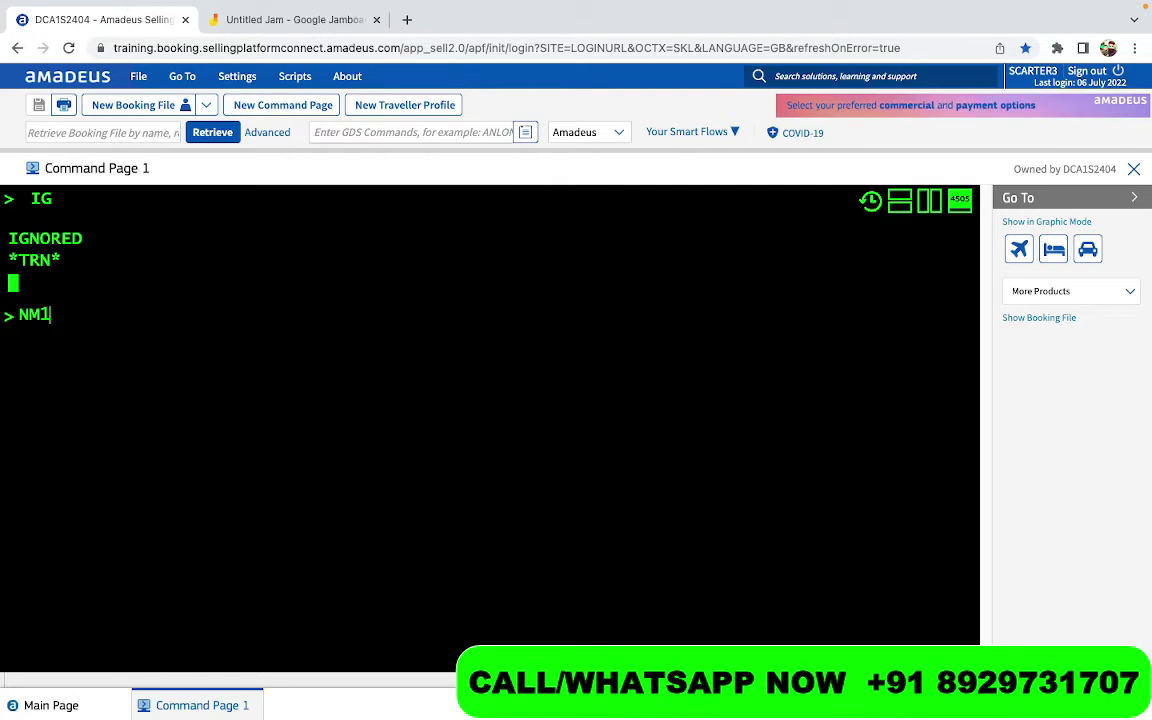
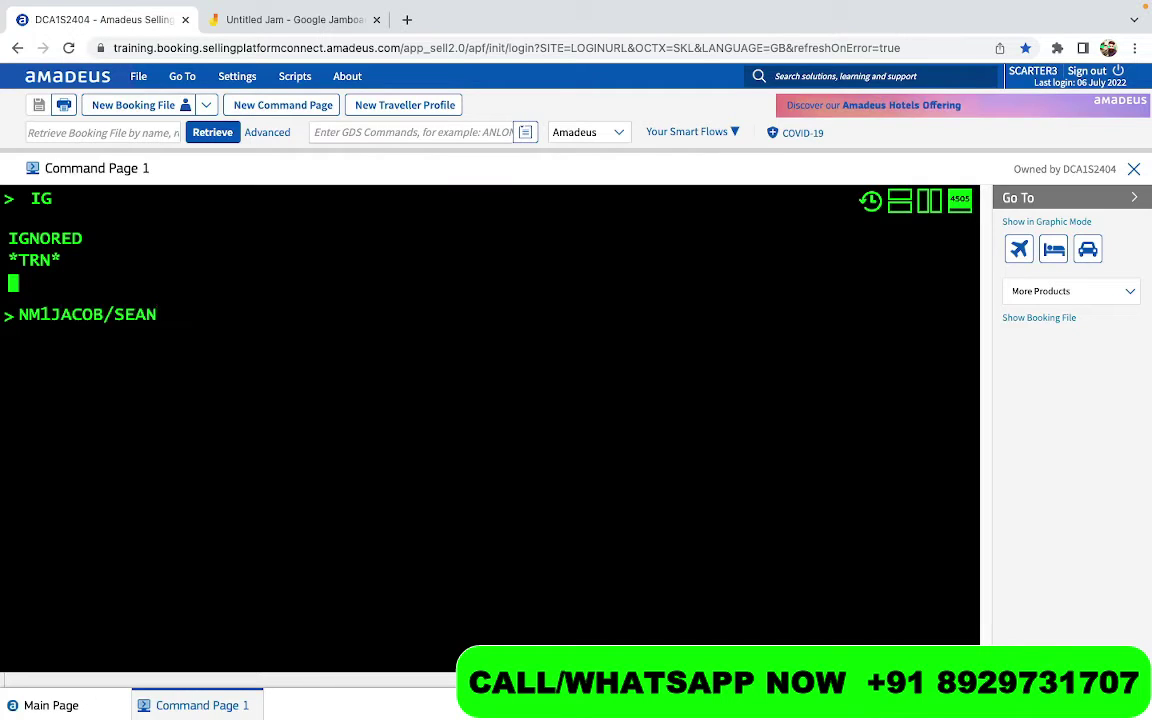
{"action": "type", "text": " M"}
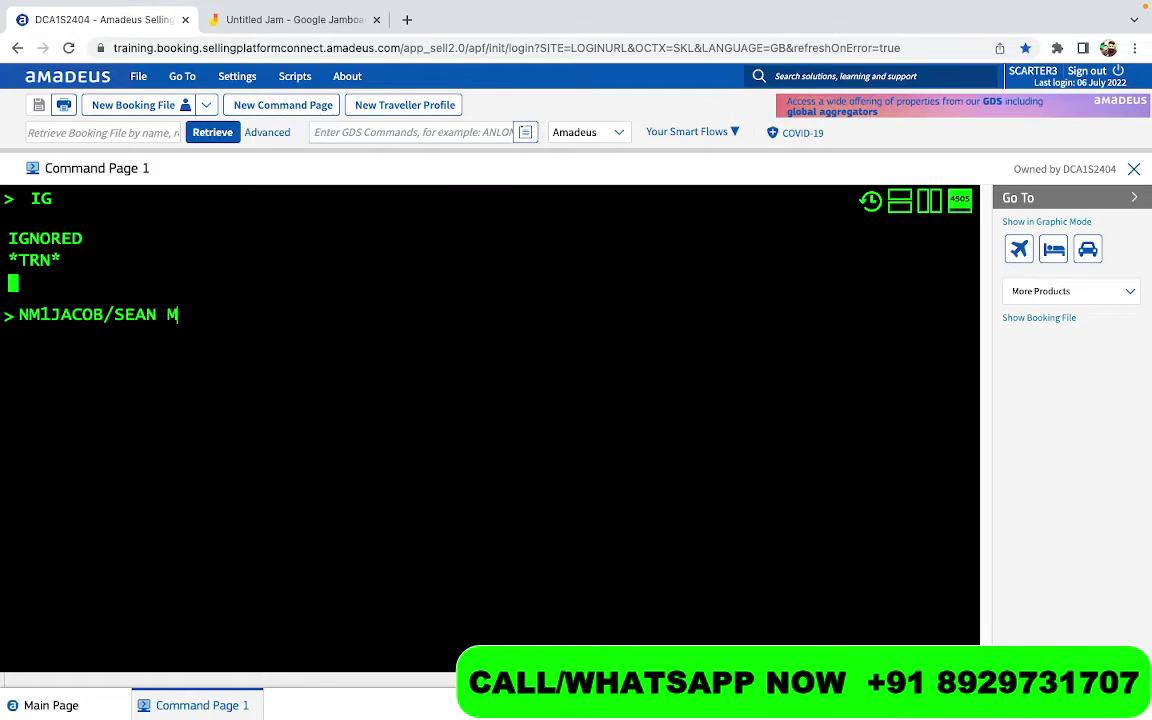
{"action": "key", "text": "Left"}
{"action": "key", "text": "Left"}
{"action": "key", "text": "Left"}
{"action": "key", "text": "Left"}
{"action": "key", "text": "Left"}
{"action": "key", "text": "Left"}
{"action": "key", "text": "Left"}
{"action": "key", "text": "Left"}
{"action": "key", "text": "Left"}
{"action": "key", "text": "Left"}
{"action": "key", "text": "Left"}
{"action": "key", "text": "Left"}
{"action": "key", "text": "shift+Right"}
{"action": "key", "text": "shift+Right"}
{"action": "key", "text": "shift+Right"}
{"action": "key", "text": "shift+Right"}
{"action": "key", "text": "shift+Right"}
{"action": "key", "text": "shift+Right"}
{"action": "key", "text": "shift+Right"}
{"action": "key", "text": "shift+Right"}
{"action": "key", "text": "shift+Right"}
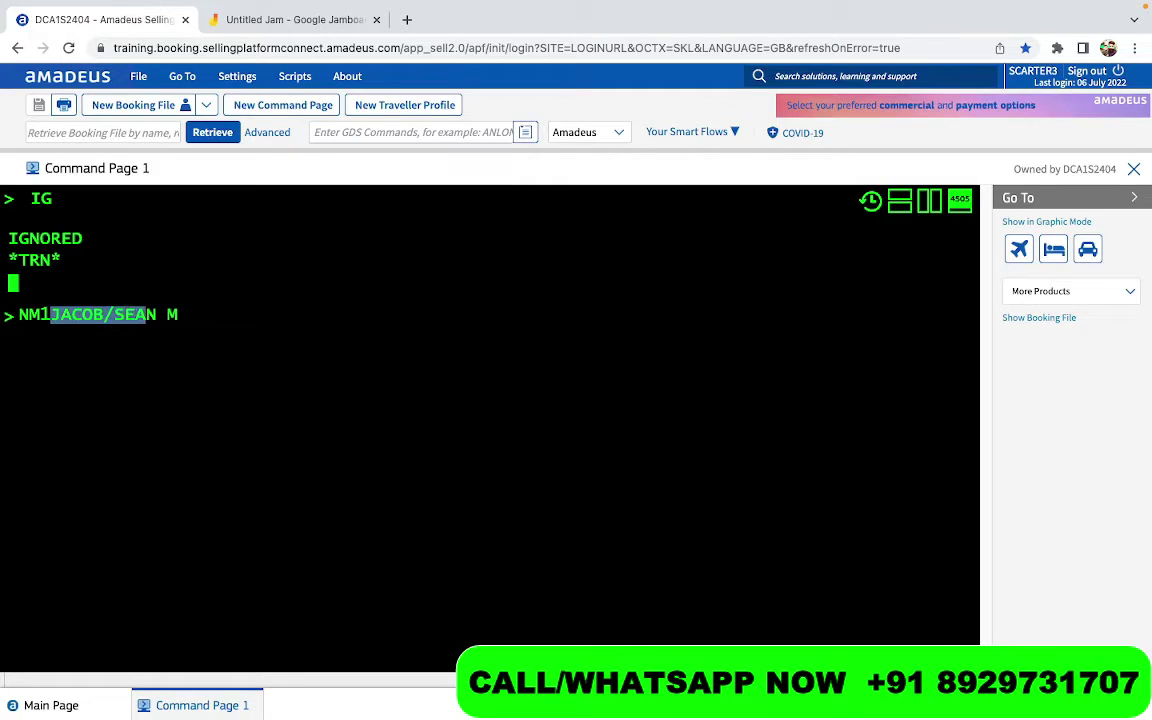
{"action": "key", "text": "shift+Right"}
{"action": "key", "text": "shift+Right"}
{"action": "key", "text": "shift+Right"}
{"action": "key", "text": "Right"}
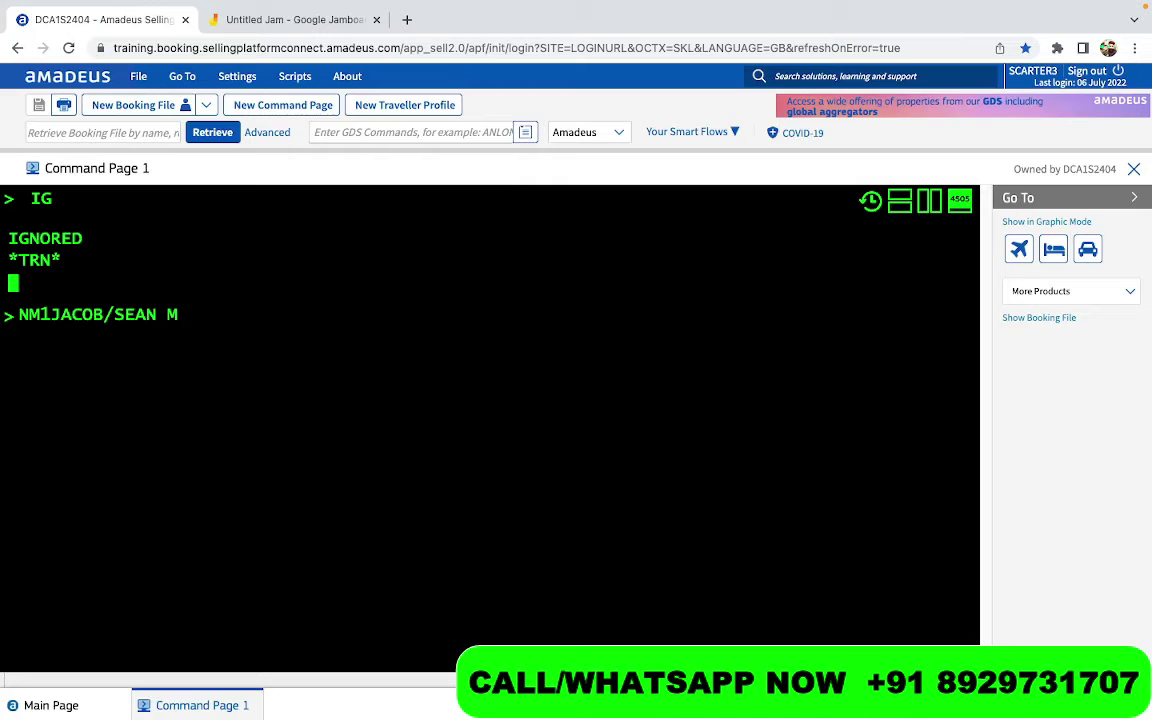
Finish the adult entry with title MR and type code (ADT) and submit it
{"action": "type", "text": "N"}
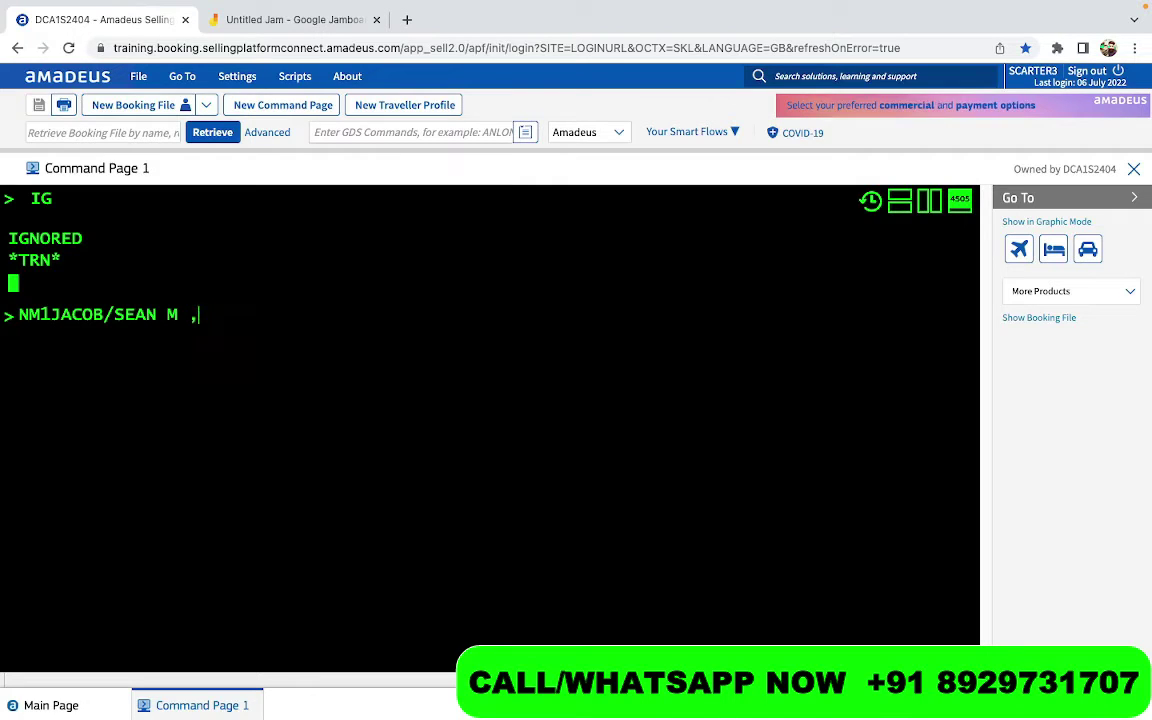
{"action": "type", "text": "MR(ADT"}
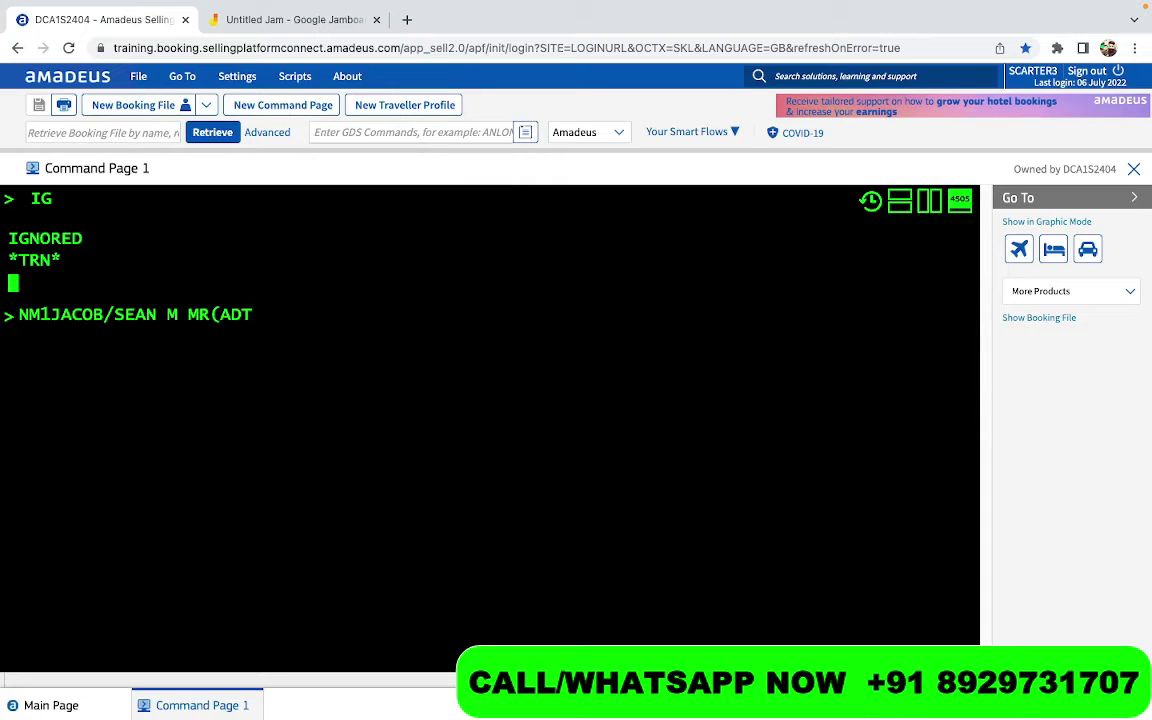
{"action": "type", "text": ")"}
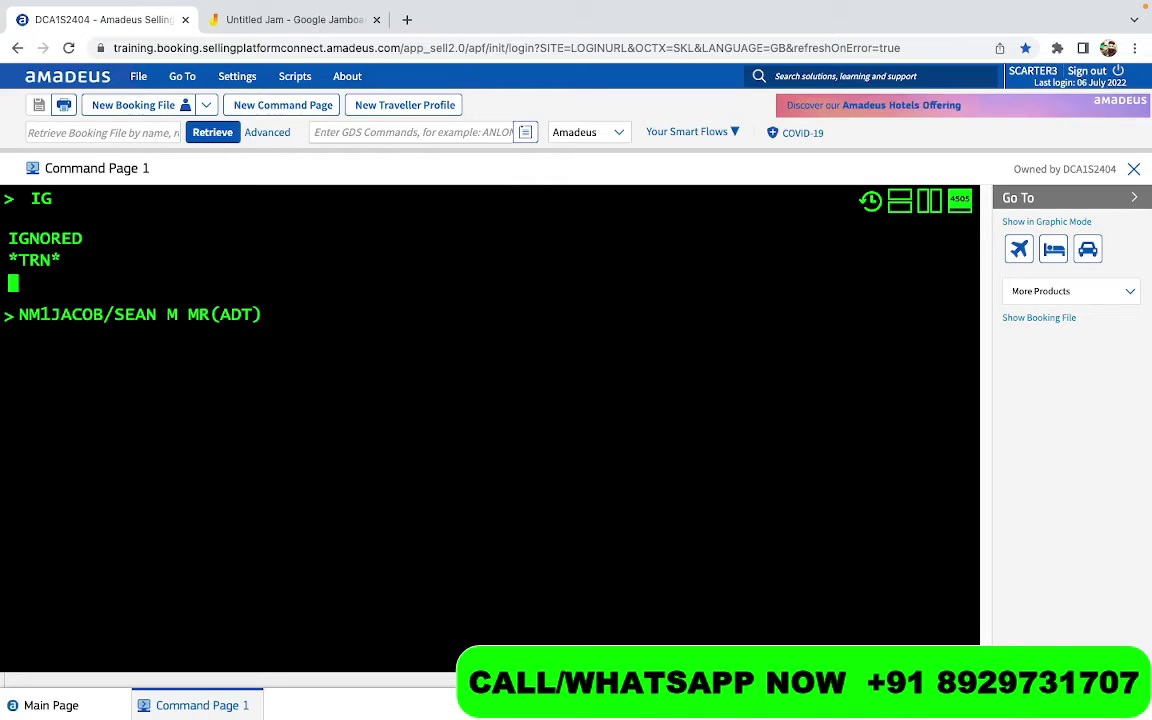
{"action": "key", "text": "shift+Left"}
{"action": "key", "text": "shift+Left"}
{"action": "key", "text": "shift+Left"}
{"action": "key", "text": "shift+Left"}
{"action": "key", "text": "shift+Left"}
{"action": "key", "text": "shift+Left"}
{"action": "key", "text": "shift+Left"}
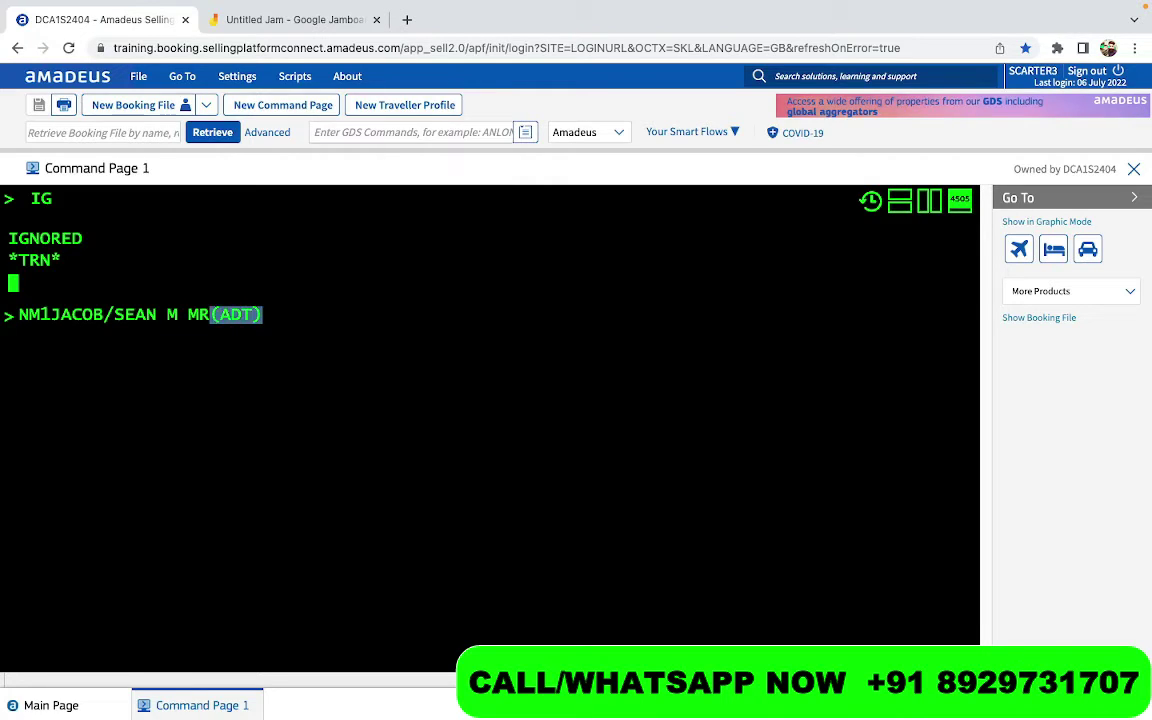
{"action": "key", "text": "BackSpace"}
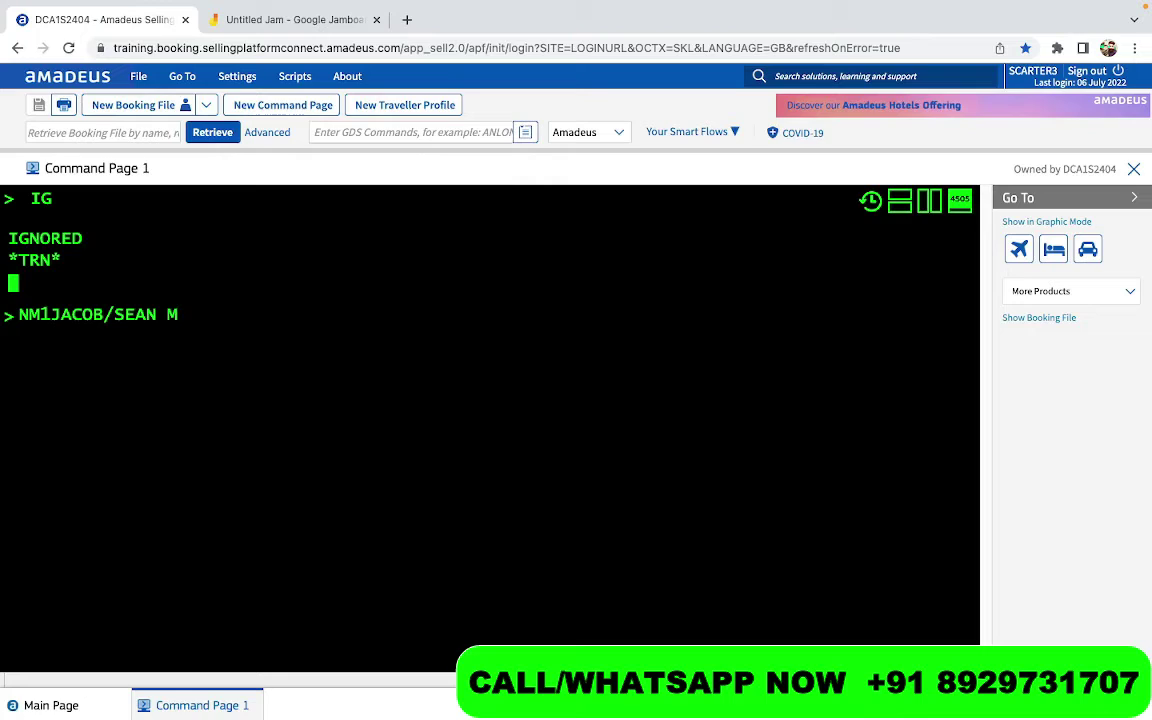
{"action": "type", "text": "MR (ADR"}
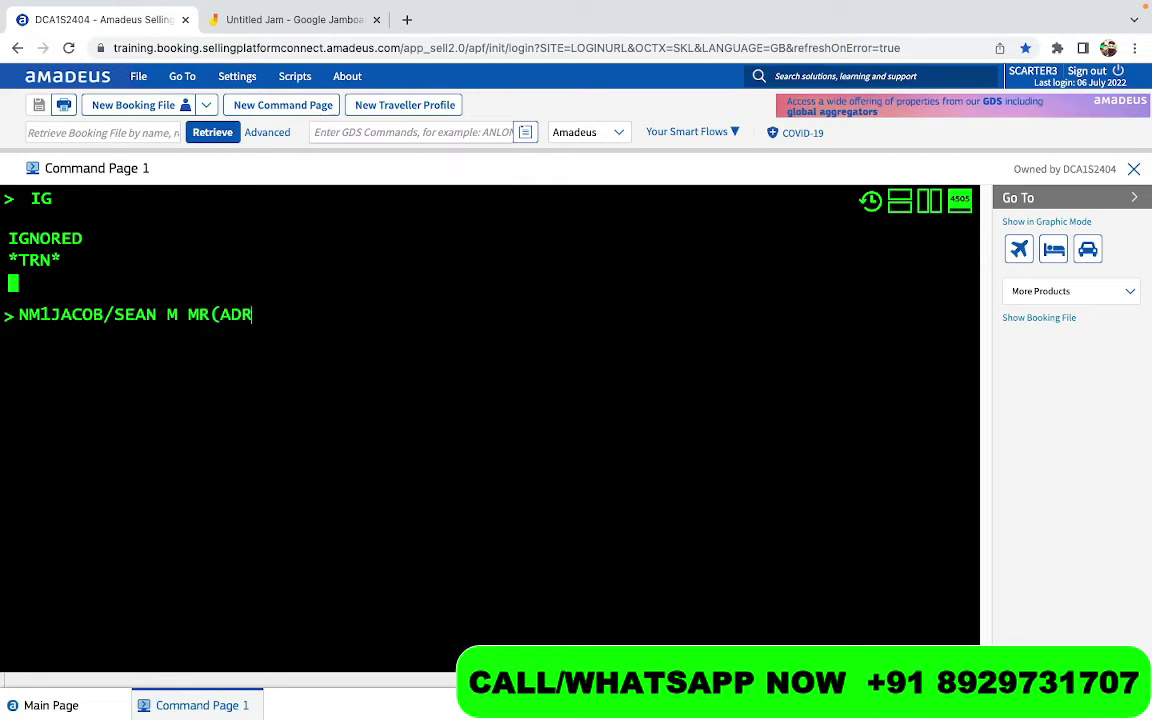
{"action": "key", "text": "BackSpace"}
{"action": "type", "text": "T)"}
{"action": "key", "text": "Return"}
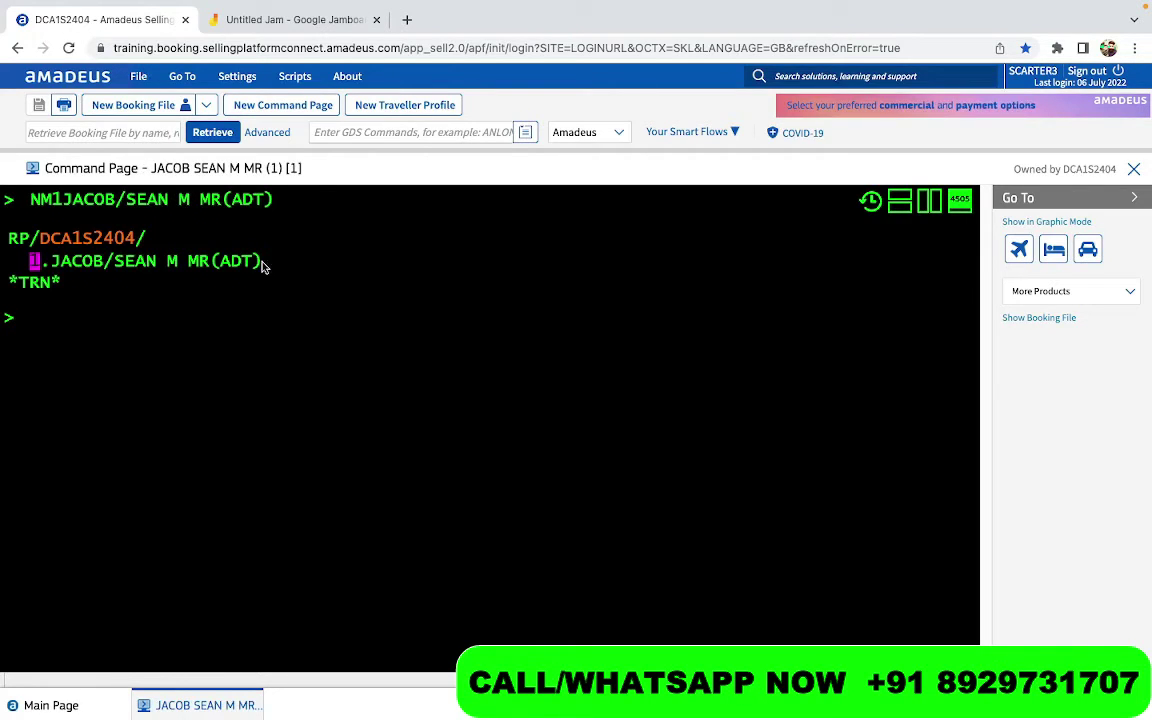
Add the child passenger's name via NM1 with (CHD/23JUN18) and submit it
{"action": "left_click_drag", "start_coordinate": [262, 262], "coordinate": [52, 253]}
{"action": "left_click", "coordinate": [85, 408]}
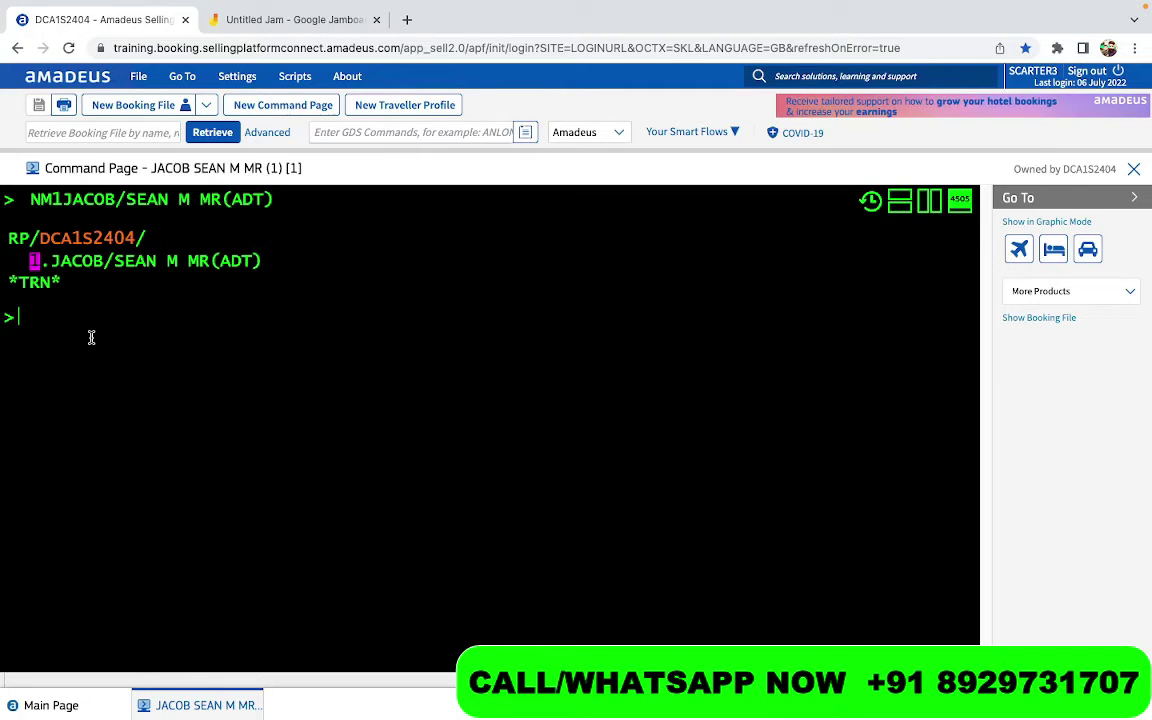
{"action": "type", "text": "NM1"}
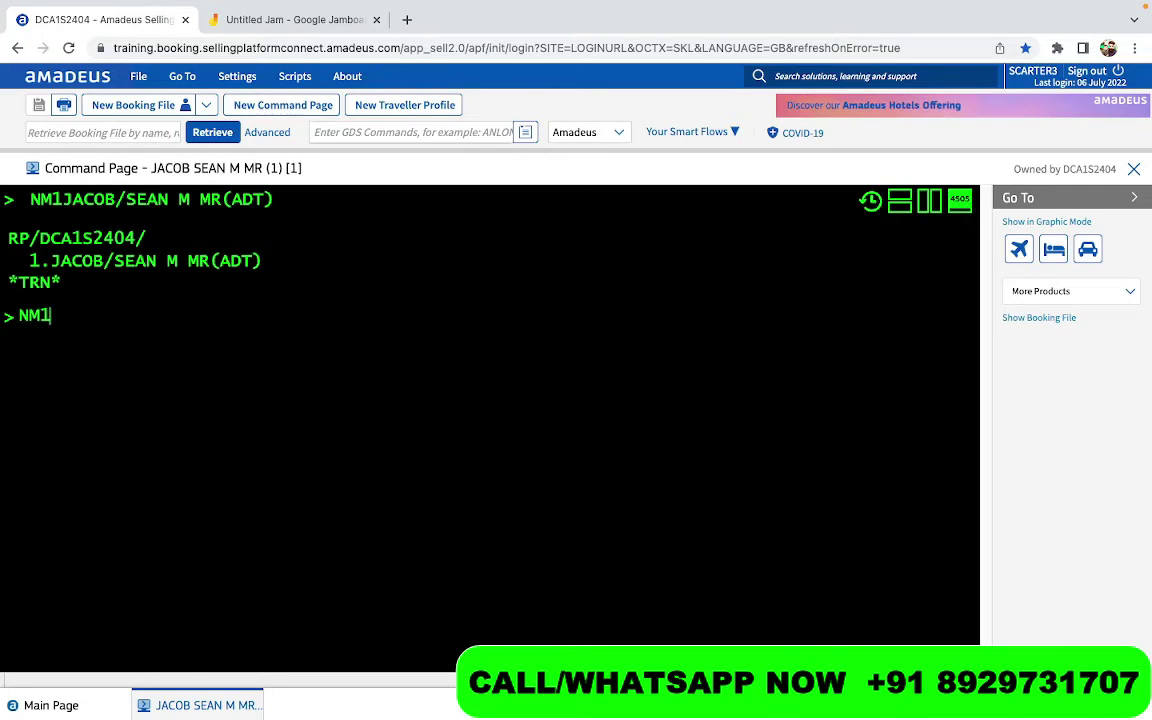
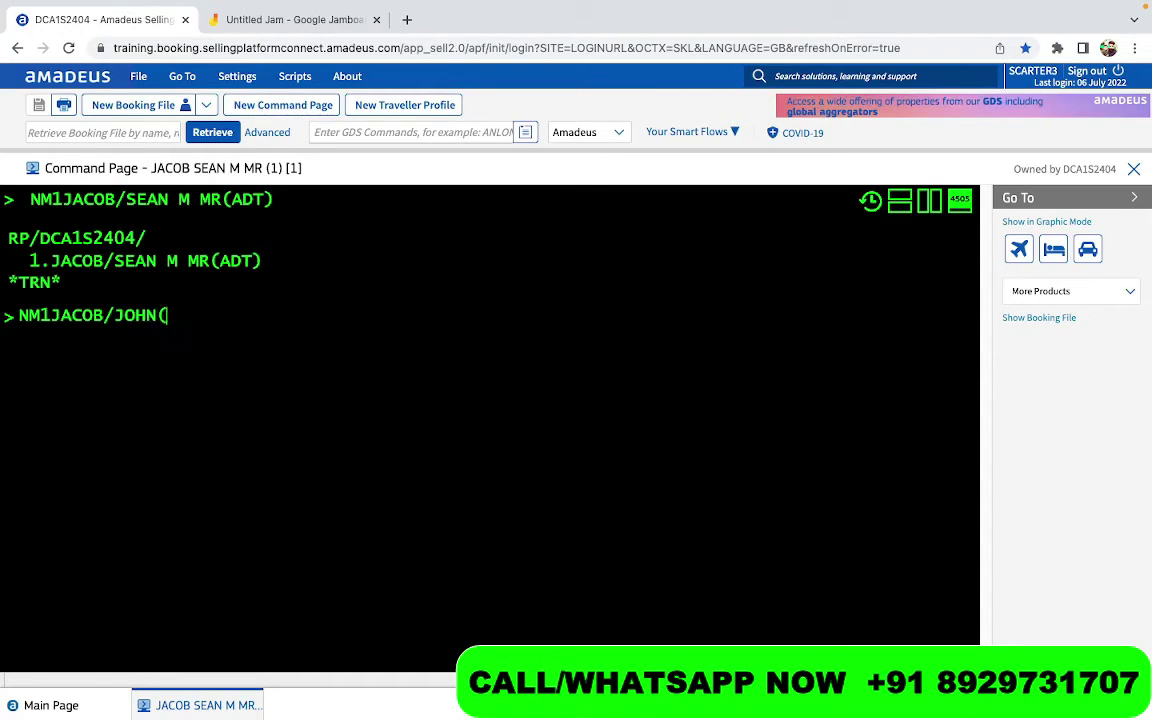
{"action": "type", "text": "(CHD"}
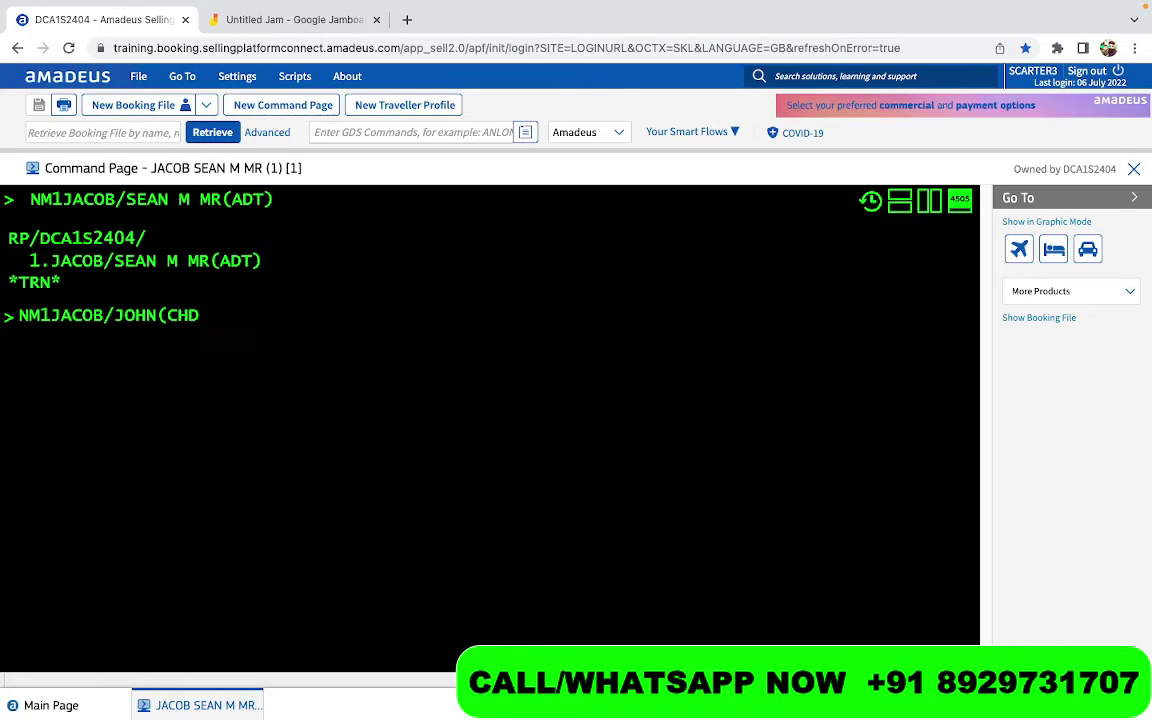
{"action": "type", "text": "/23JUN"}
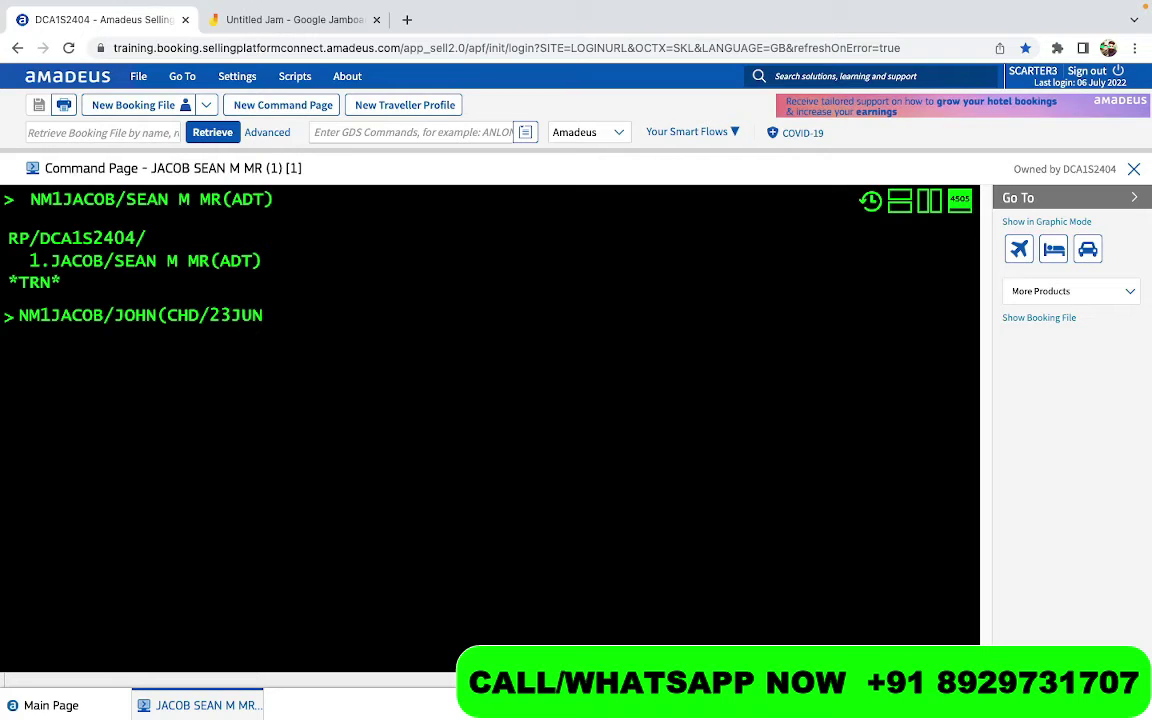
{"action": "type", "text": "18)"}
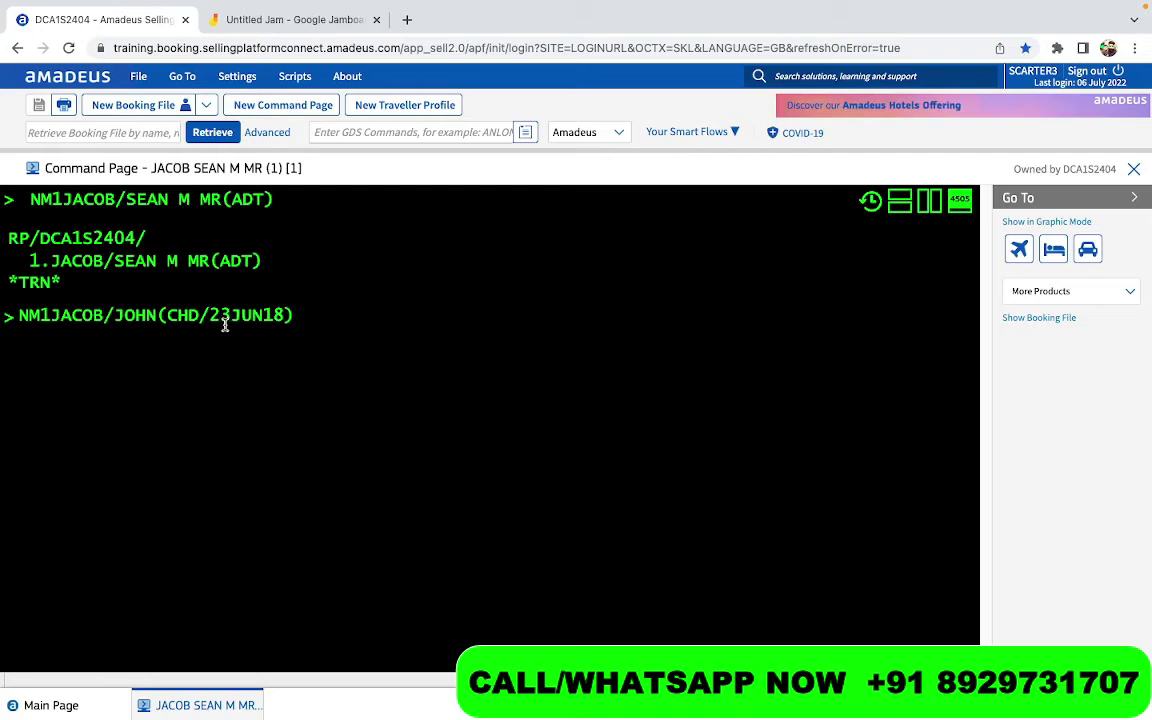
{"action": "key", "text": "Return"}
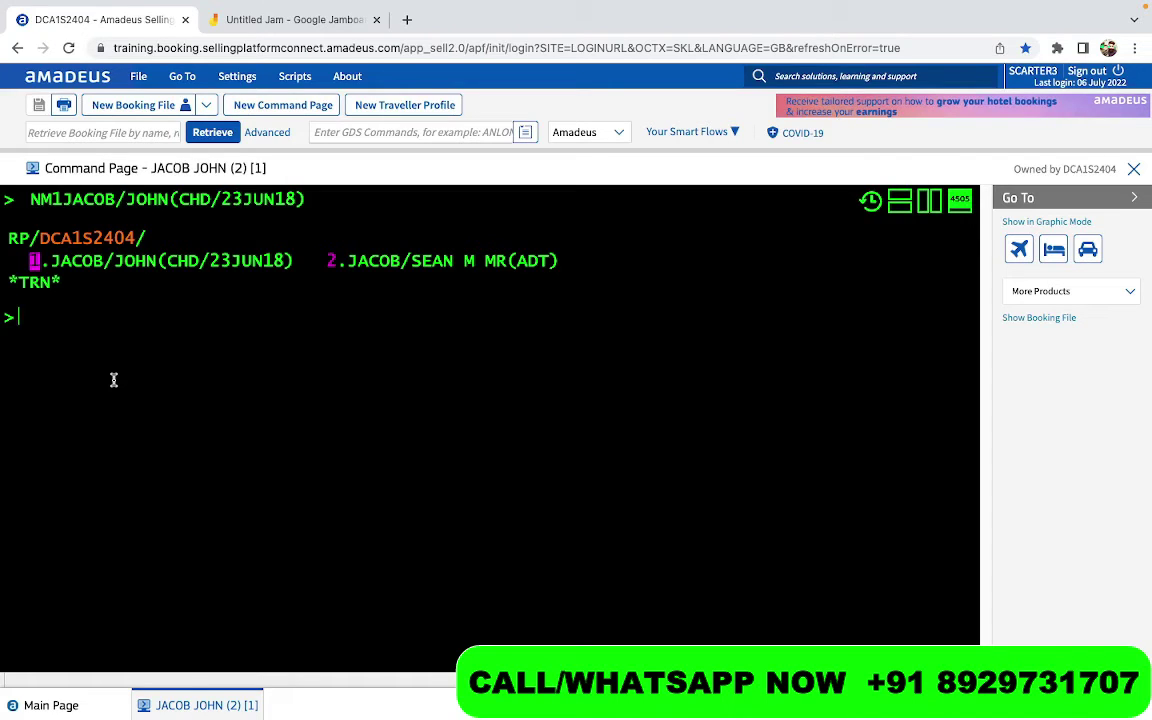
Write the NM1 entry with surname, first name and (INF/infant name/23JUL21) without sending it
{"action": "type", "text": "NM1"}
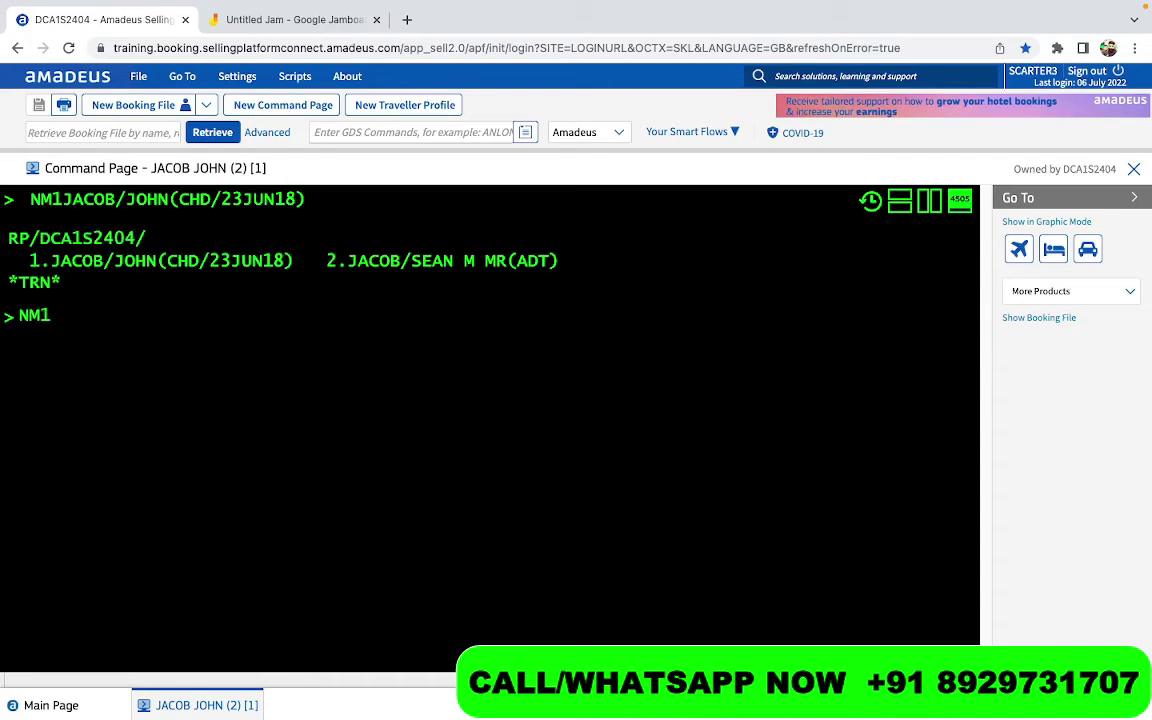
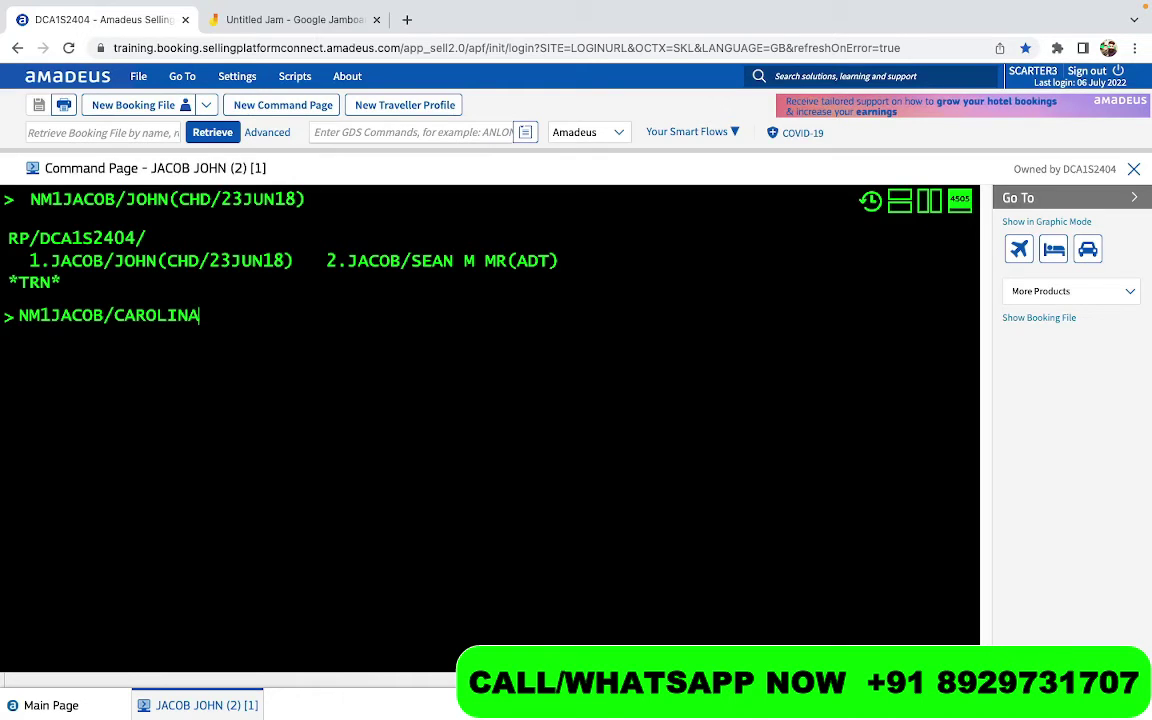
{"action": "type", "text": "("}
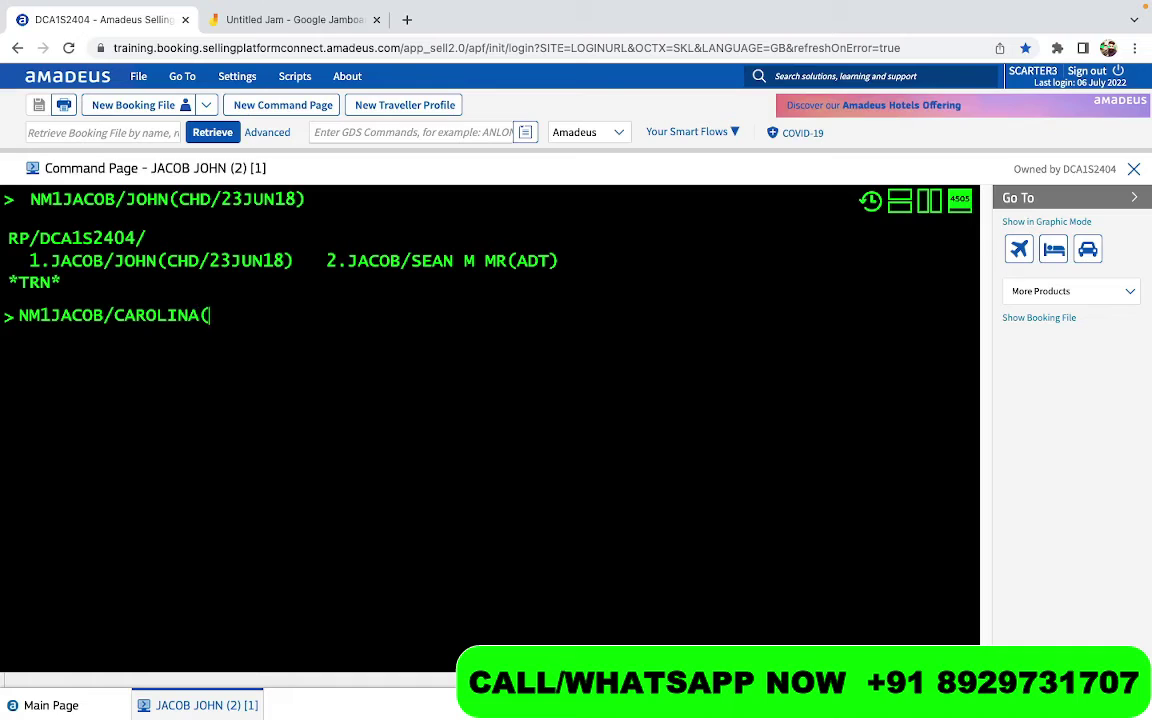
{"action": "type", "text": "INF"}
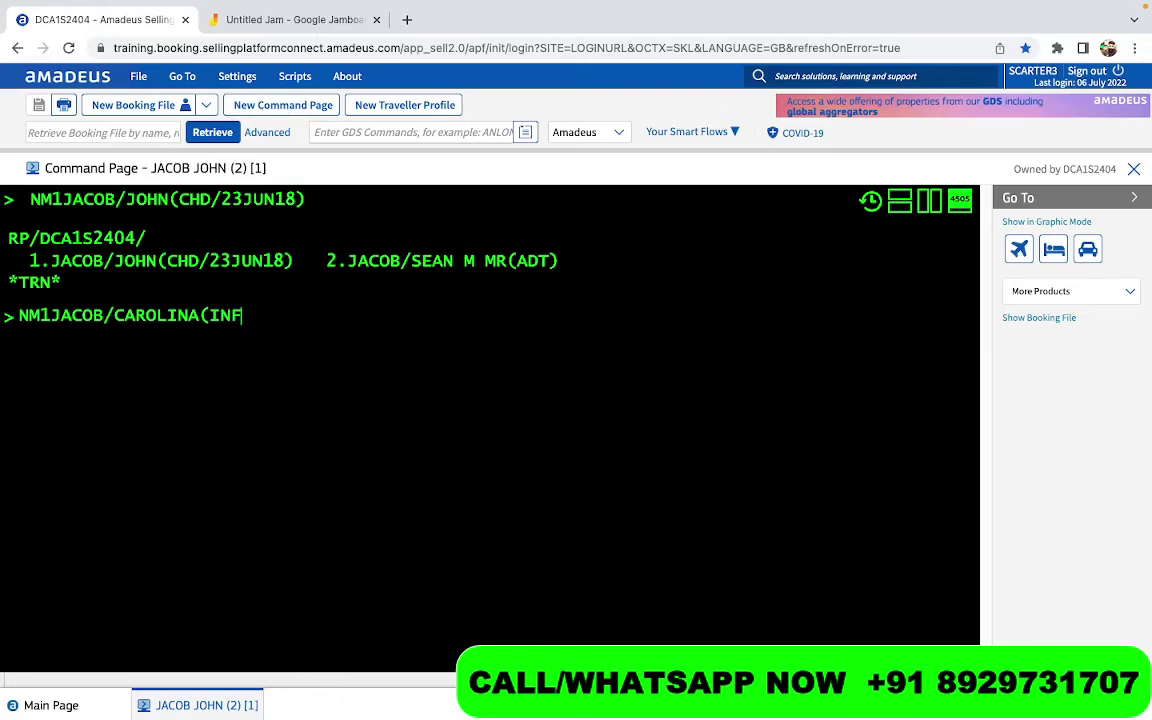
{"action": "type", "text": "JA"}
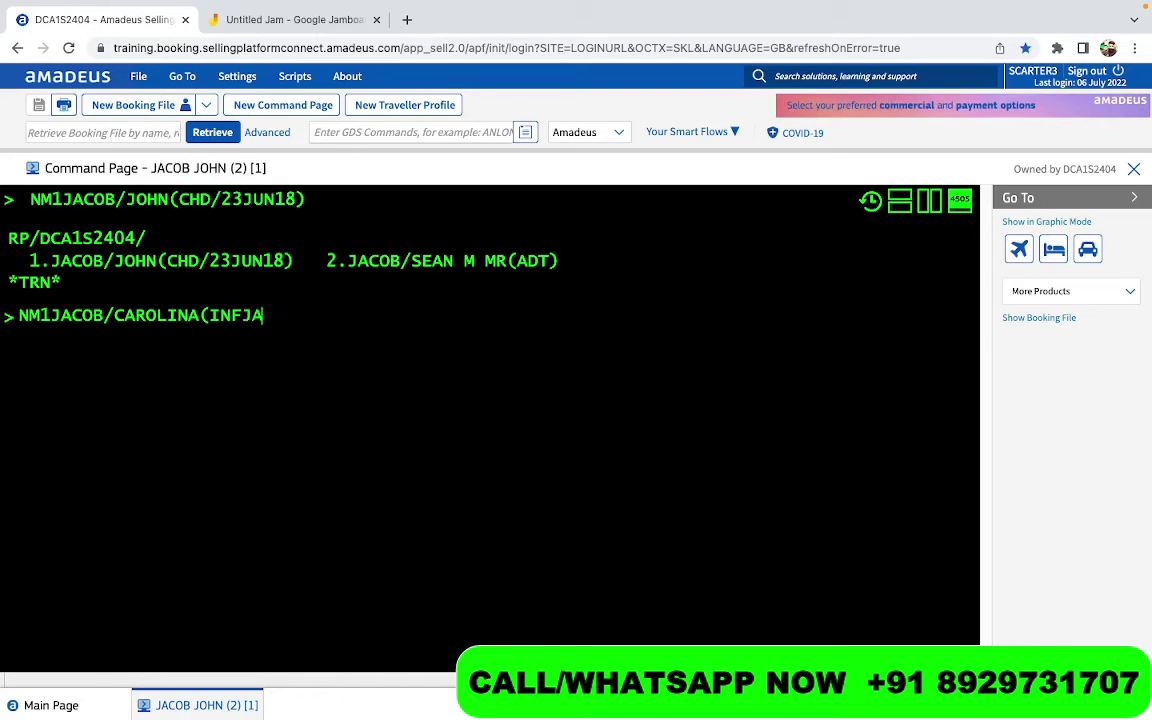
{"action": "type", "text": "COB"}
{"action": "key", "text": "BackSpace"}
{"action": "key", "text": "BackSpace"}
{"action": "key", "text": "BackSpace"}
{"action": "key", "text": "BackSpace"}
{"action": "key", "text": "BackSpace"}
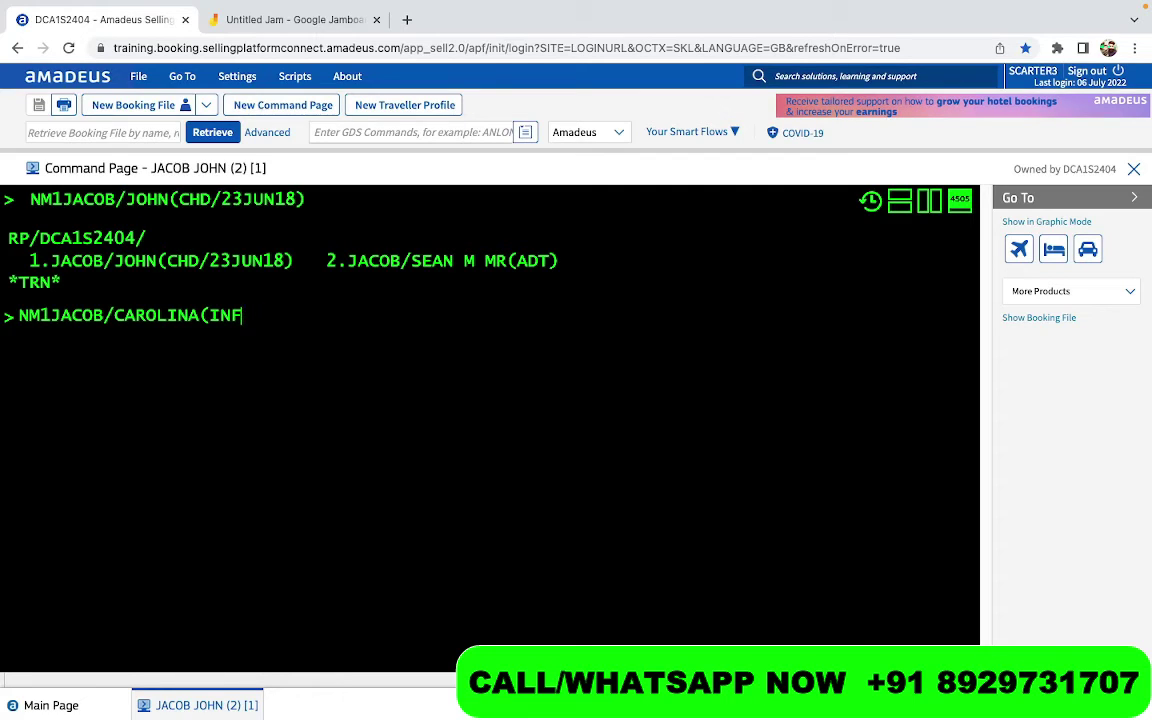
{"action": "type", "text": "/"}
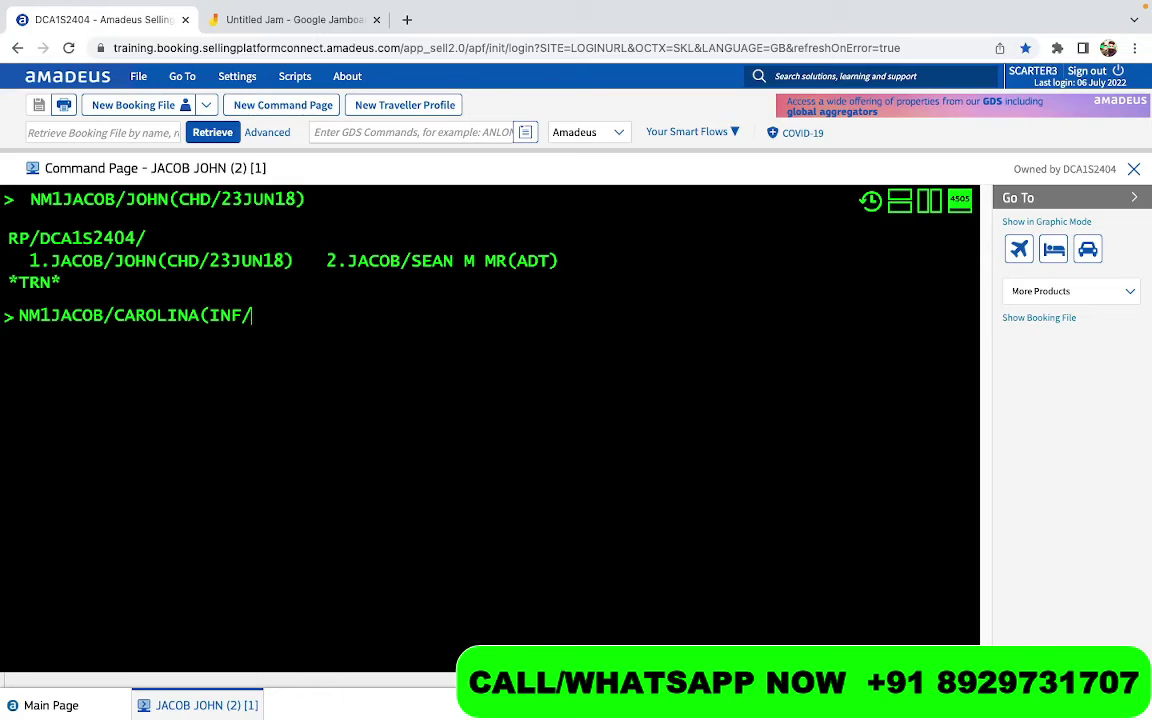
{"action": "type", "text": "PAUL"}
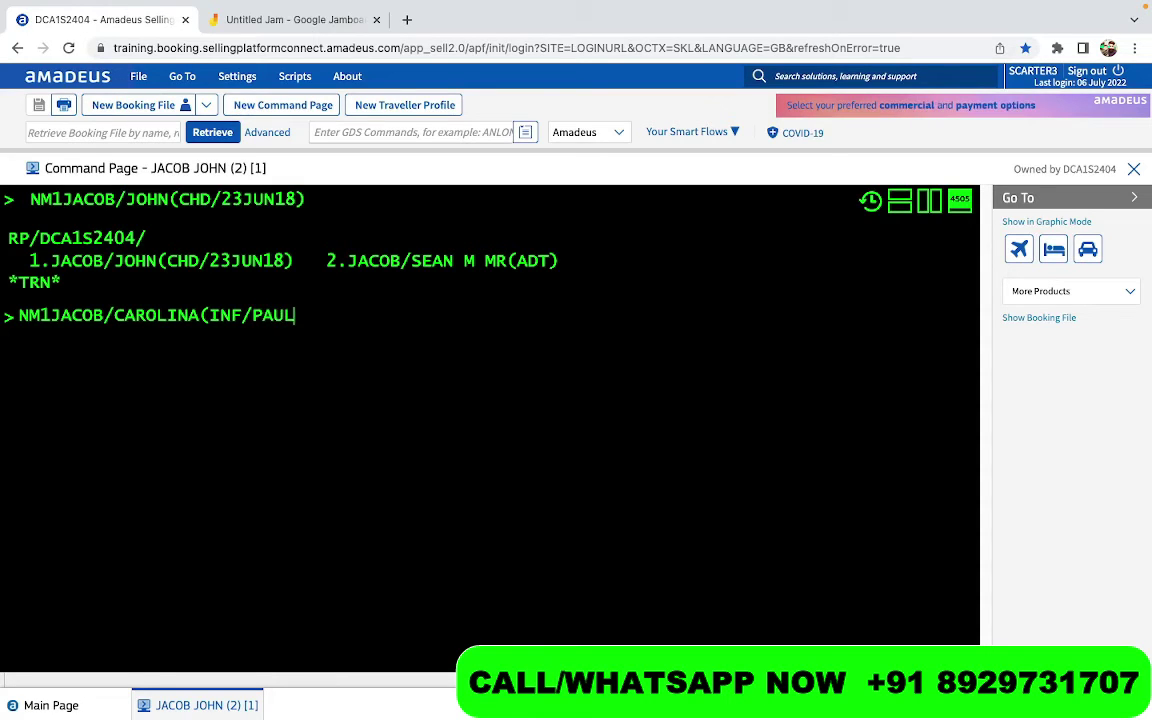
{"action": "type", "text": "/"}
{"action": "type", "text": "23JU"}
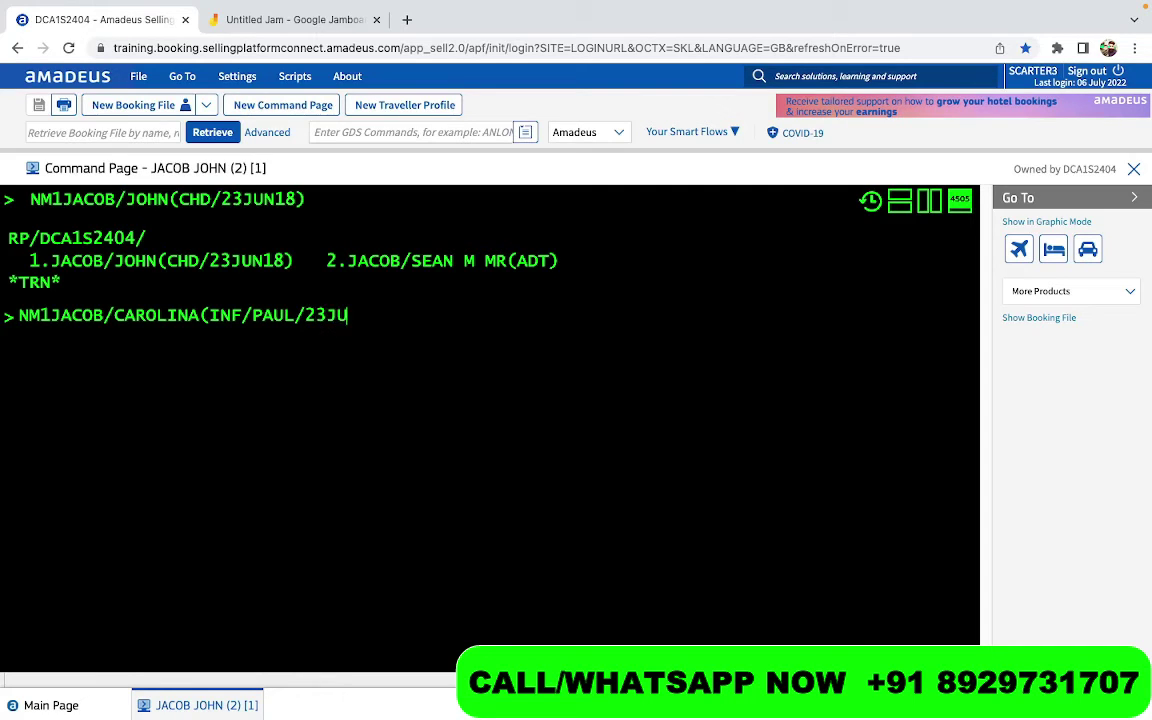
{"action": "type", "text": "L21)"}
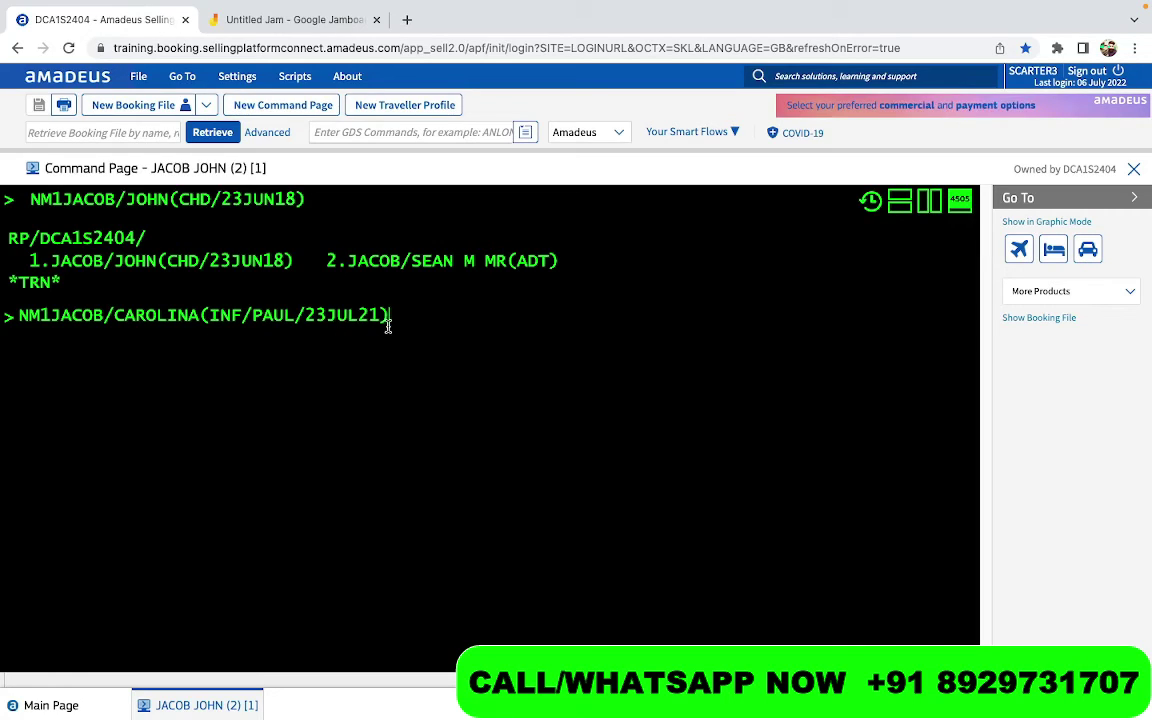
Fix the infant's birth year to 21 and send the NM1 infant entry born 23JUL21
{"action": "key", "text": "BackSpace"}
{"action": "type", "text": "0"}
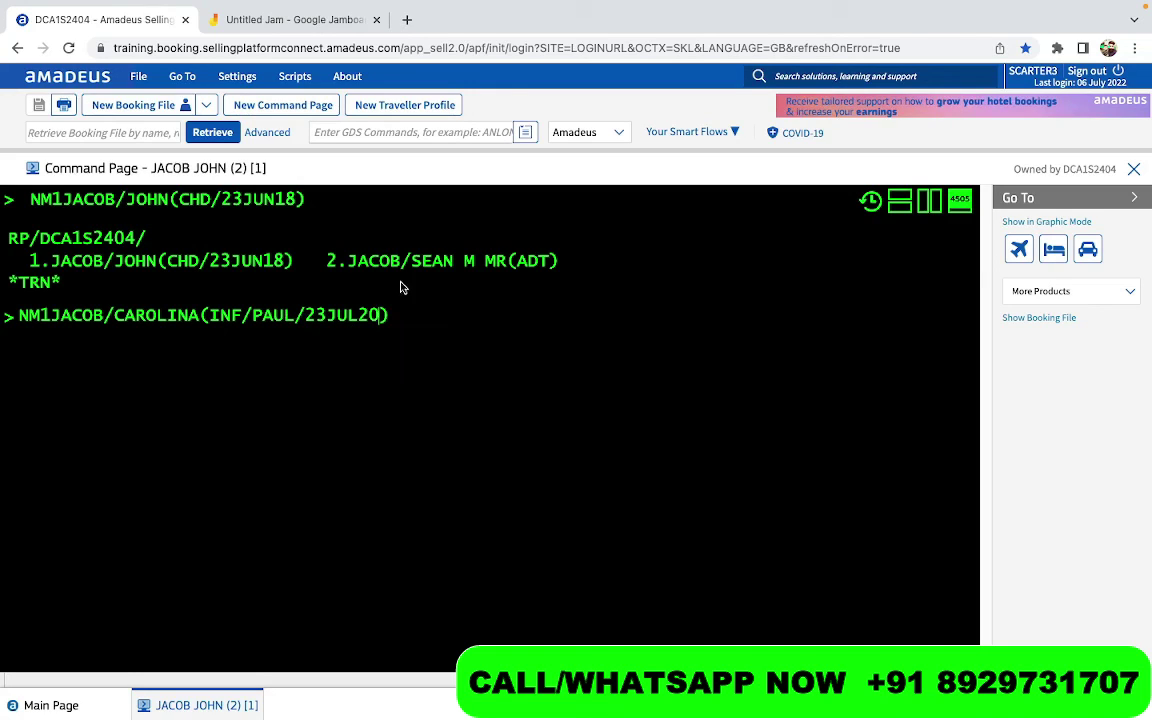
{"action": "key", "text": "BackSpace"}
{"action": "key", "text": "BackSpace"}
{"action": "type", "text": "2)"}
{"action": "key", "text": "BackSpace"}
{"action": "key", "text": "BackSpace"}
{"action": "type", "text": "1)"}
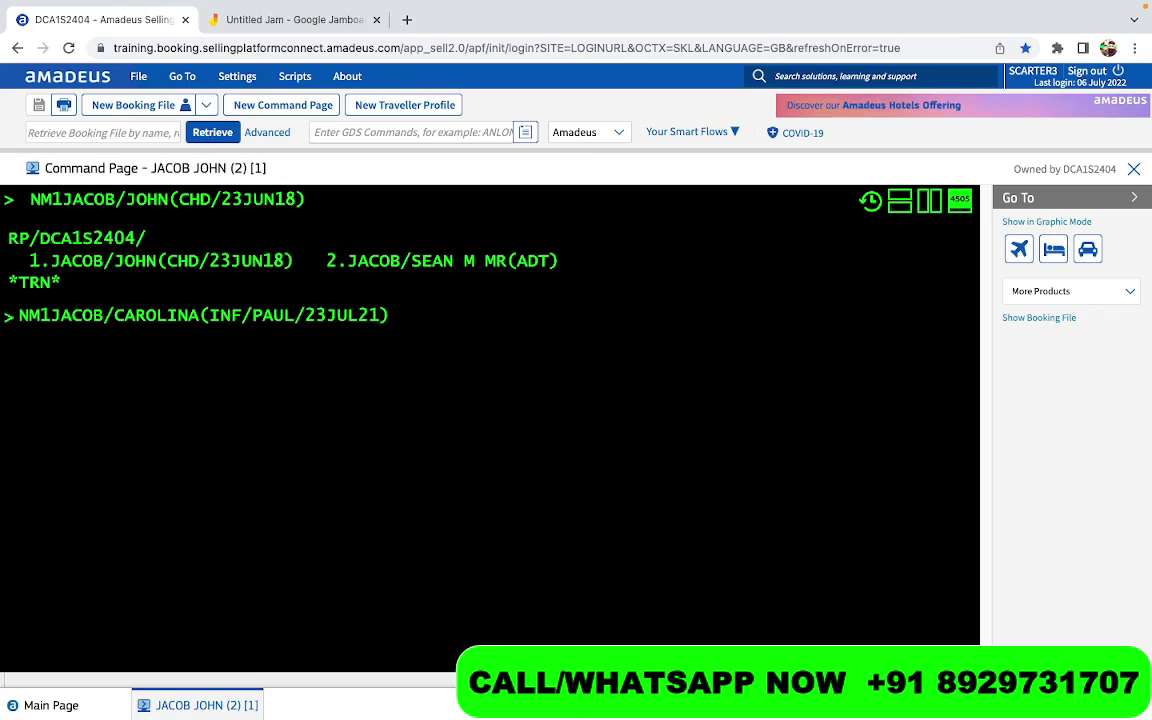
{"action": "key", "text": "Return"}
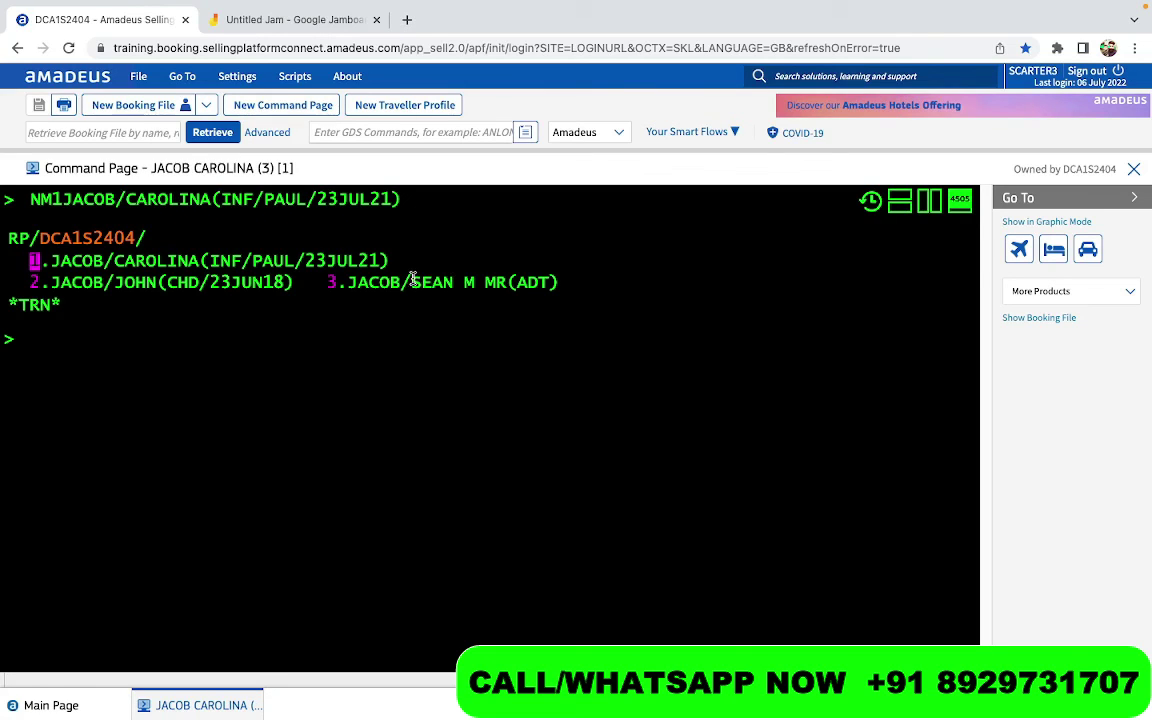
{"action": "left_click_drag", "start_coordinate": [558, 283], "coordinate": [101, 262]}
{"action": "left_click", "coordinate": [57, 399]}
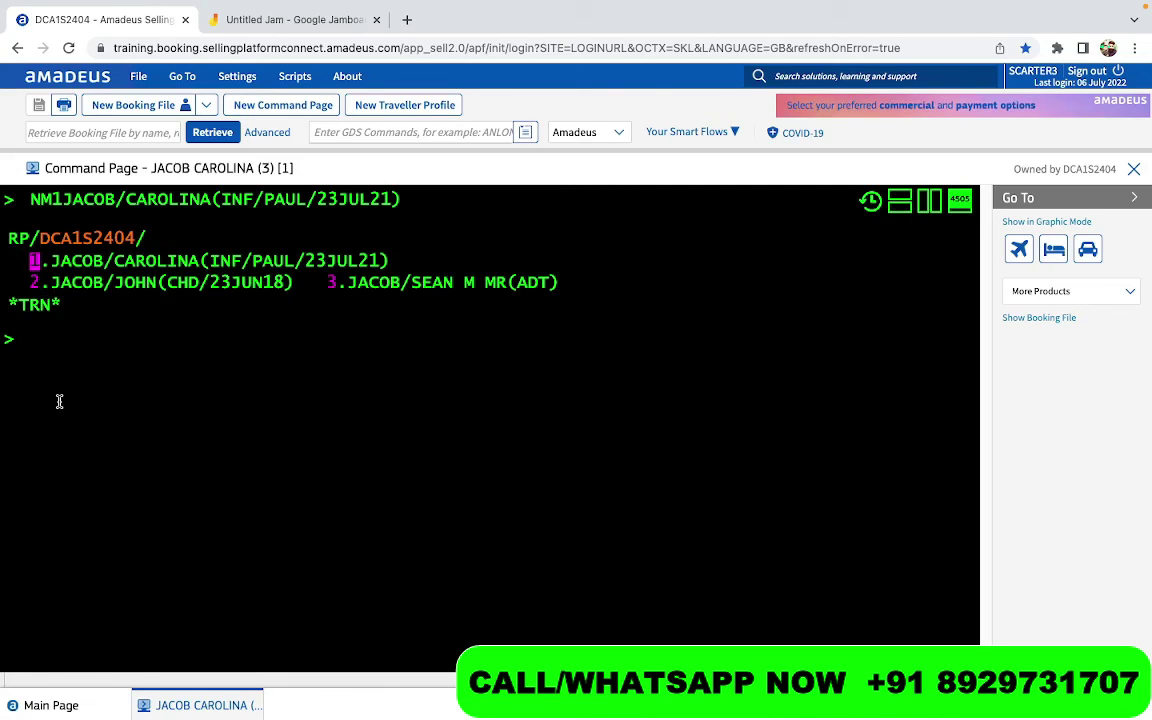
{"action": "type", "text": "NM1"}
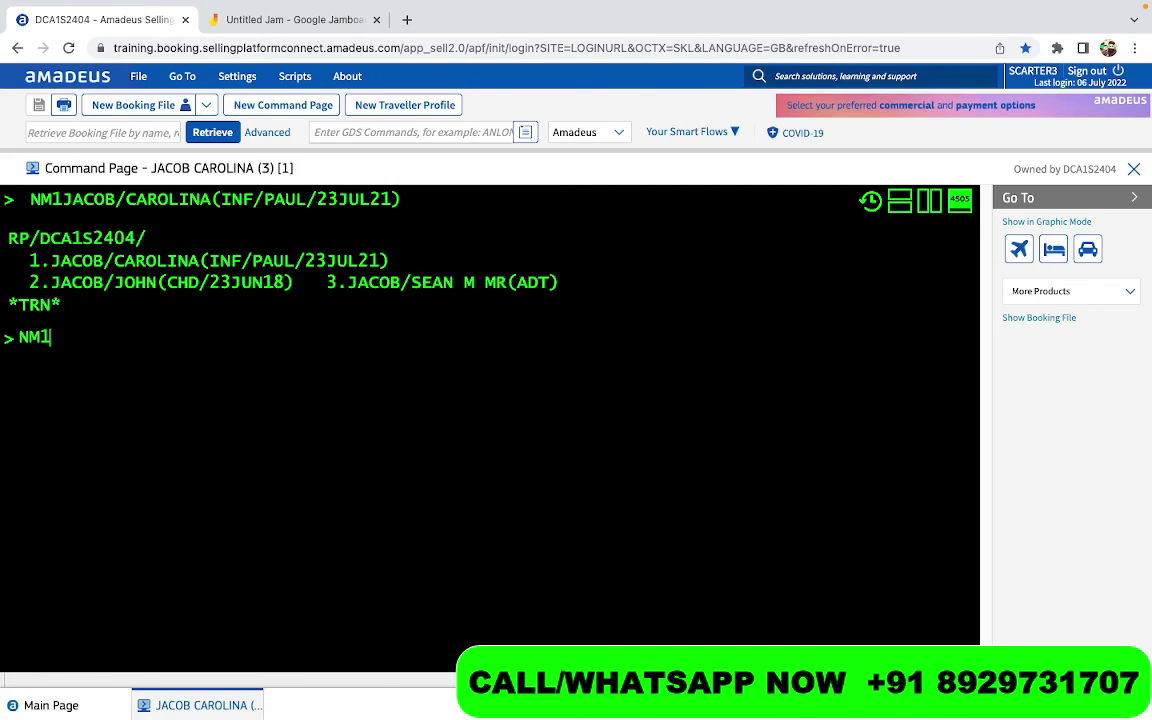
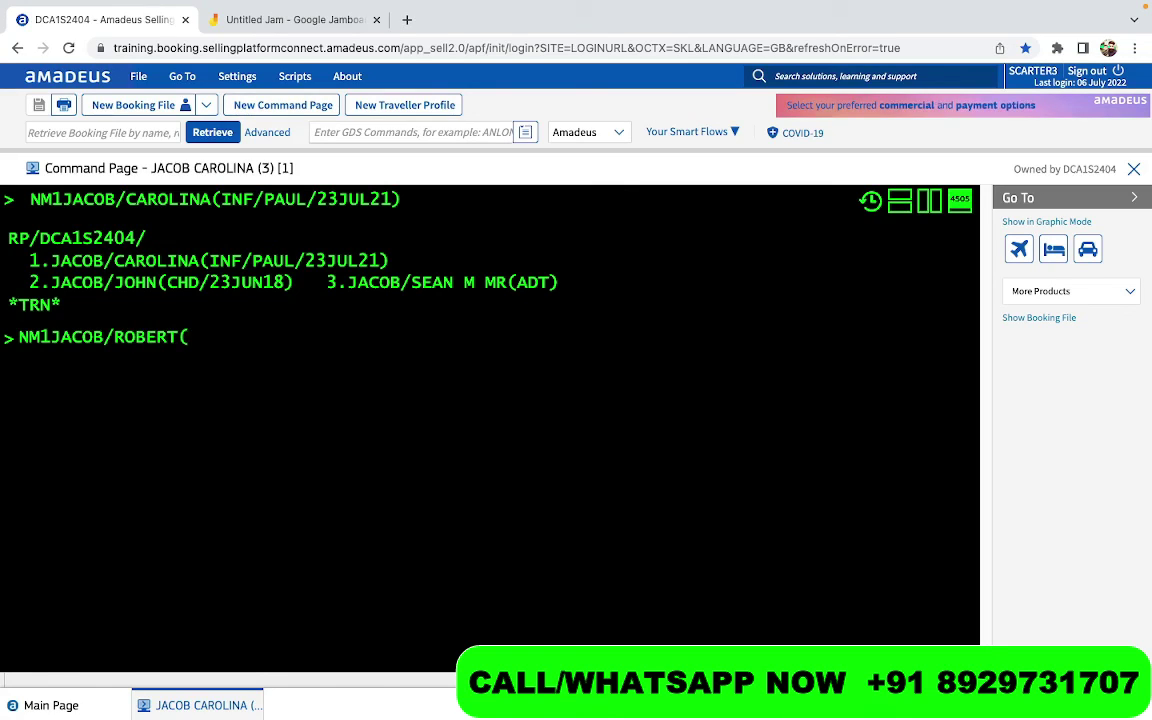
{"action": "type", "text": "INS"}
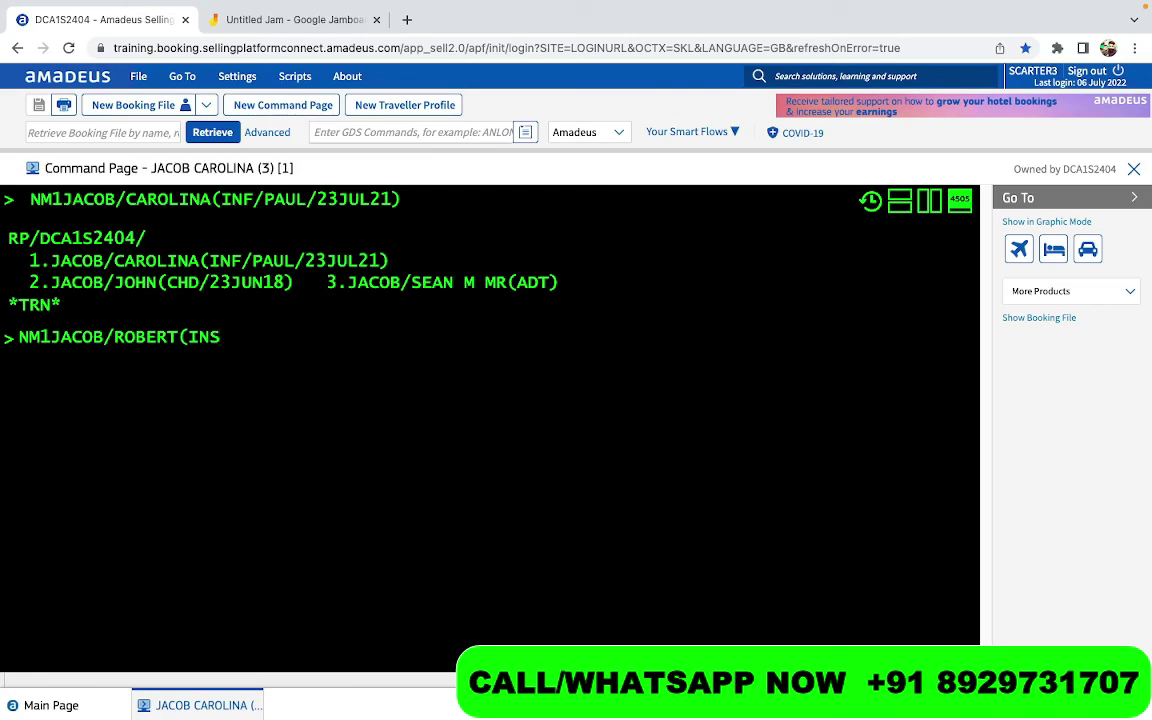
{"action": "type", "text": "/"}
{"action": "key", "text": "ctrl+a"}
{"action": "key", "text": "BackSpace"}
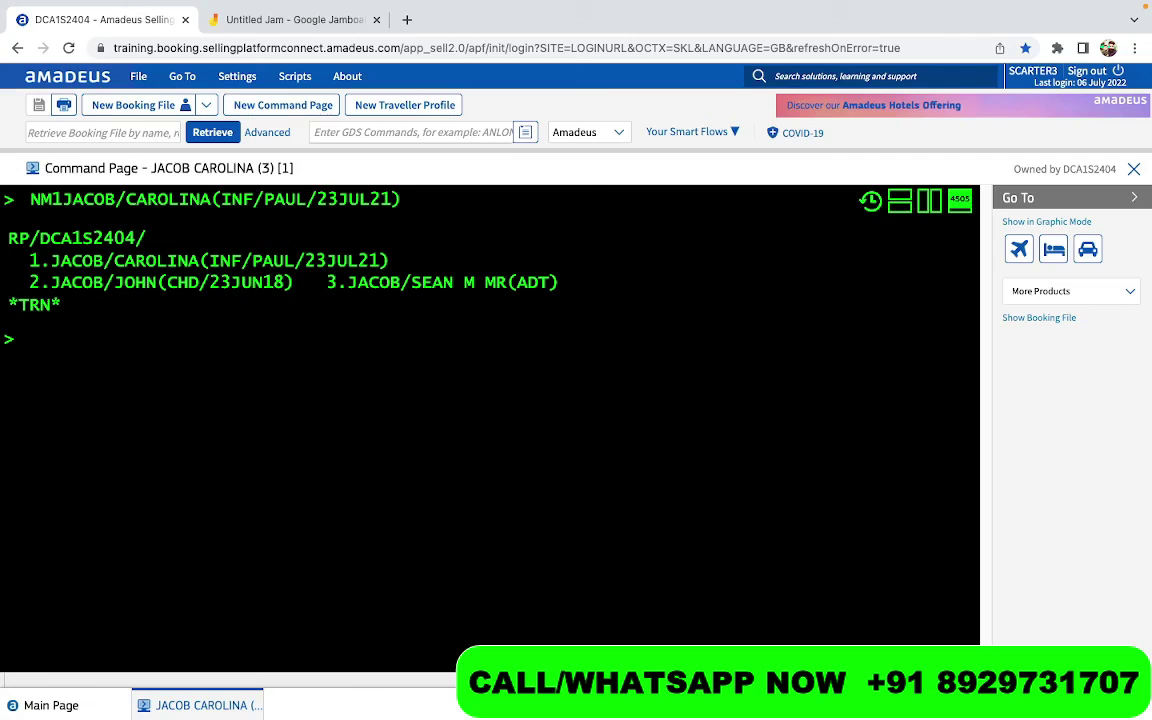
Redisplay the PNR with RT, then start an AN entry at the prompt
{"action": "type", "text": "RT"}
{"action": "key", "text": "Return"}
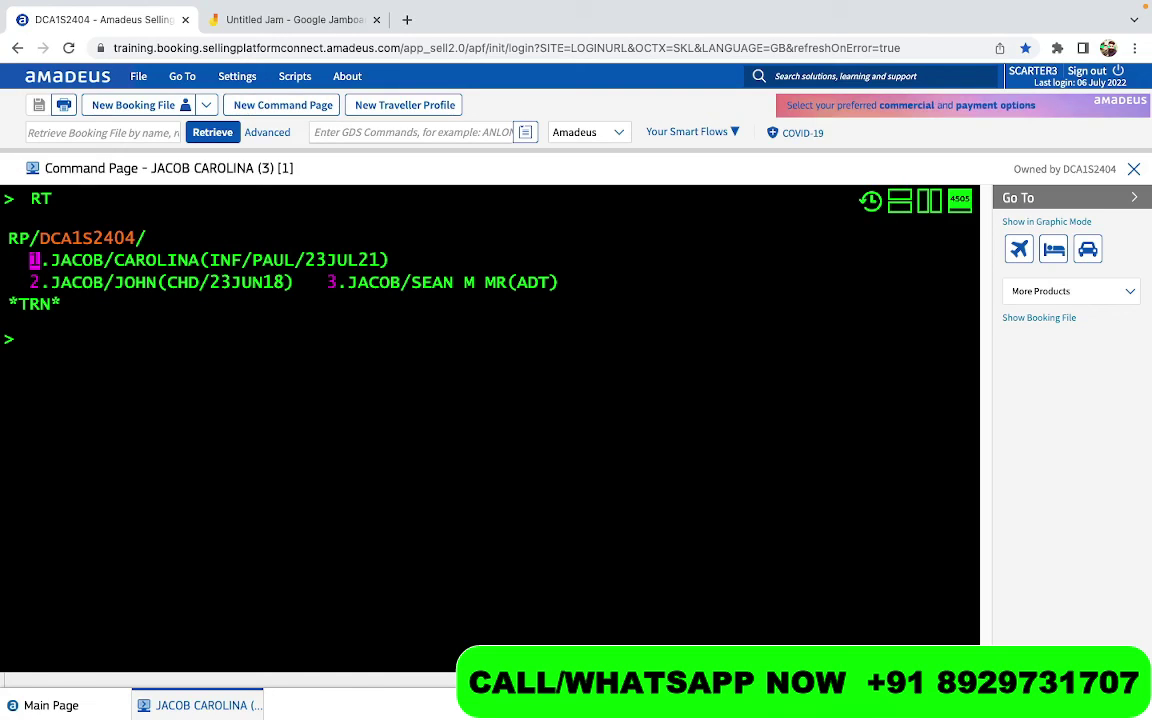
{"action": "type", "text": "AN"}
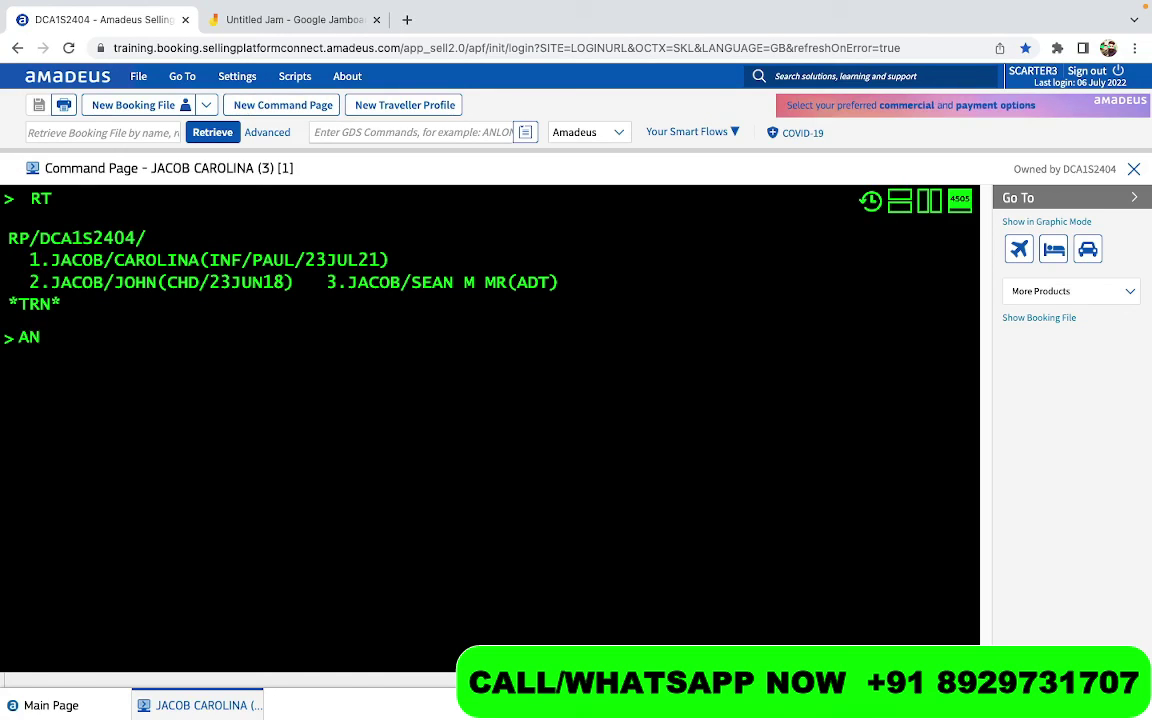